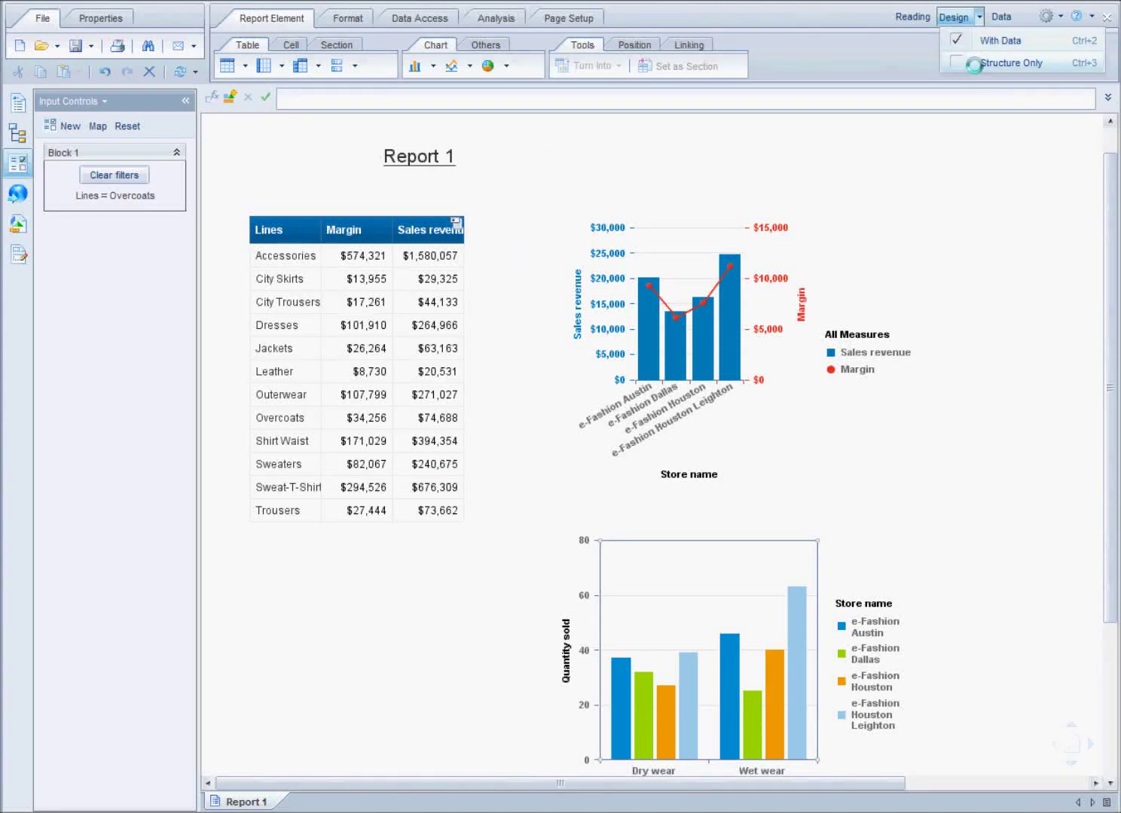
Switch the report to Structure Only view and select the =ReportName() title cell
click(974, 65)
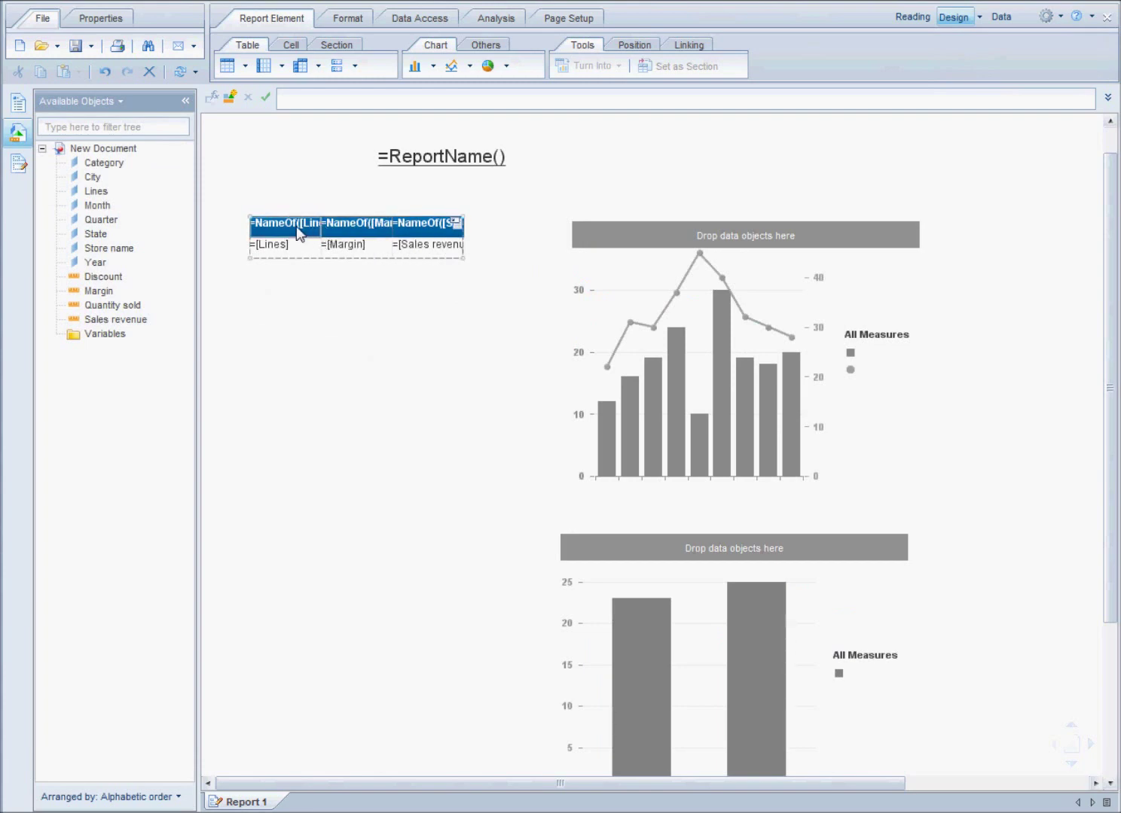
click(439, 165)
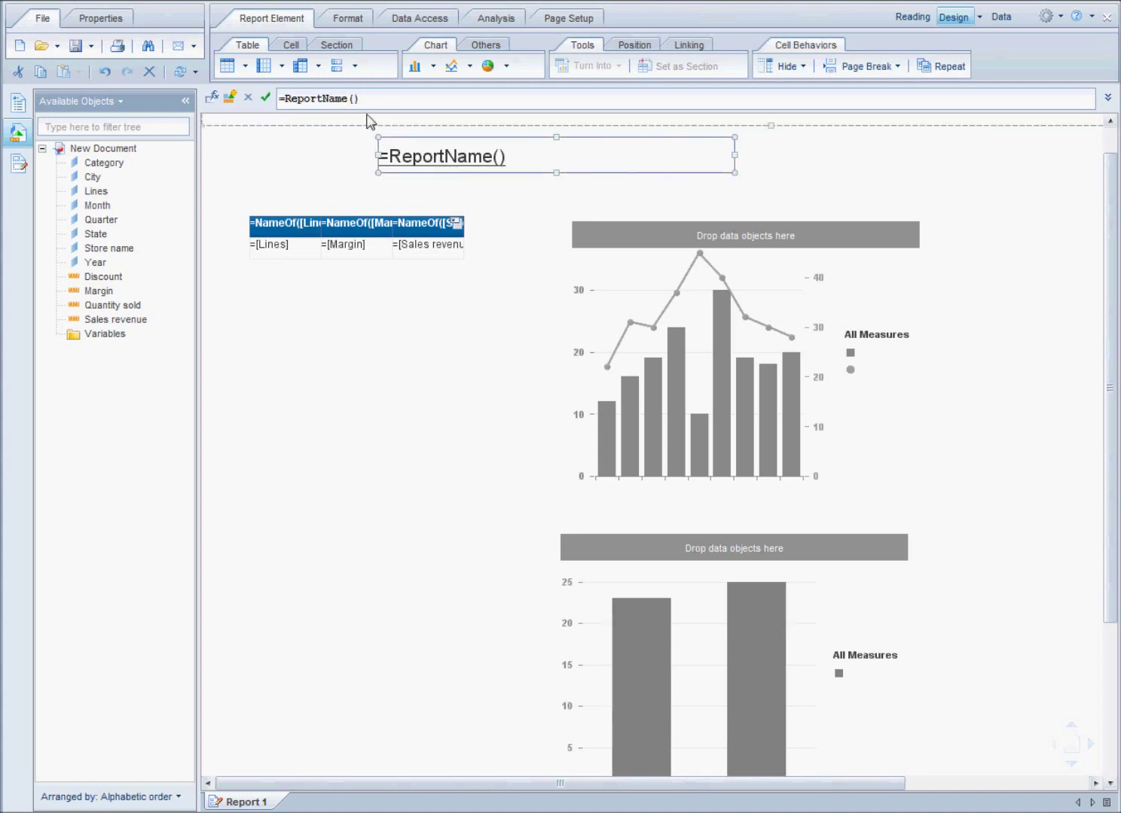
Replace =ReportName() with 'Revenue, Margin and Quantity Sold for various Product Lines' and validate it
key(ctrl+a)
text(Re)
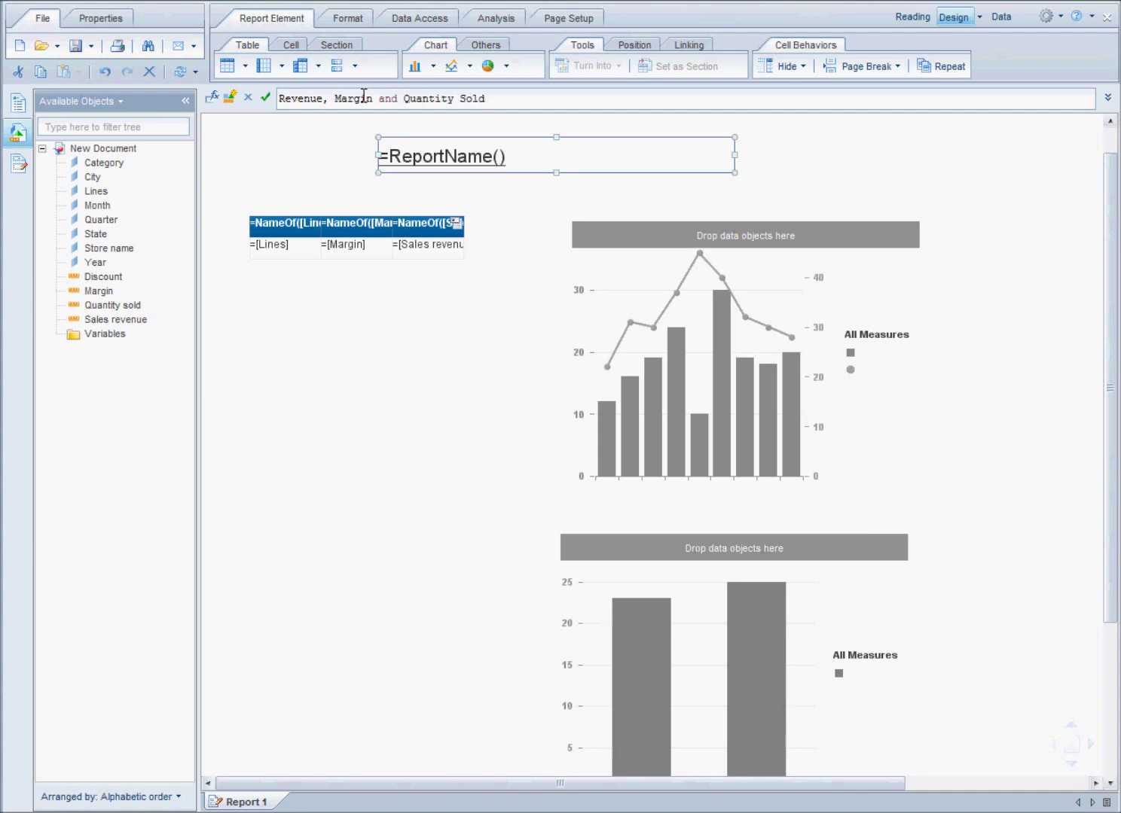
text(rious Product Lines)
click(264, 97)
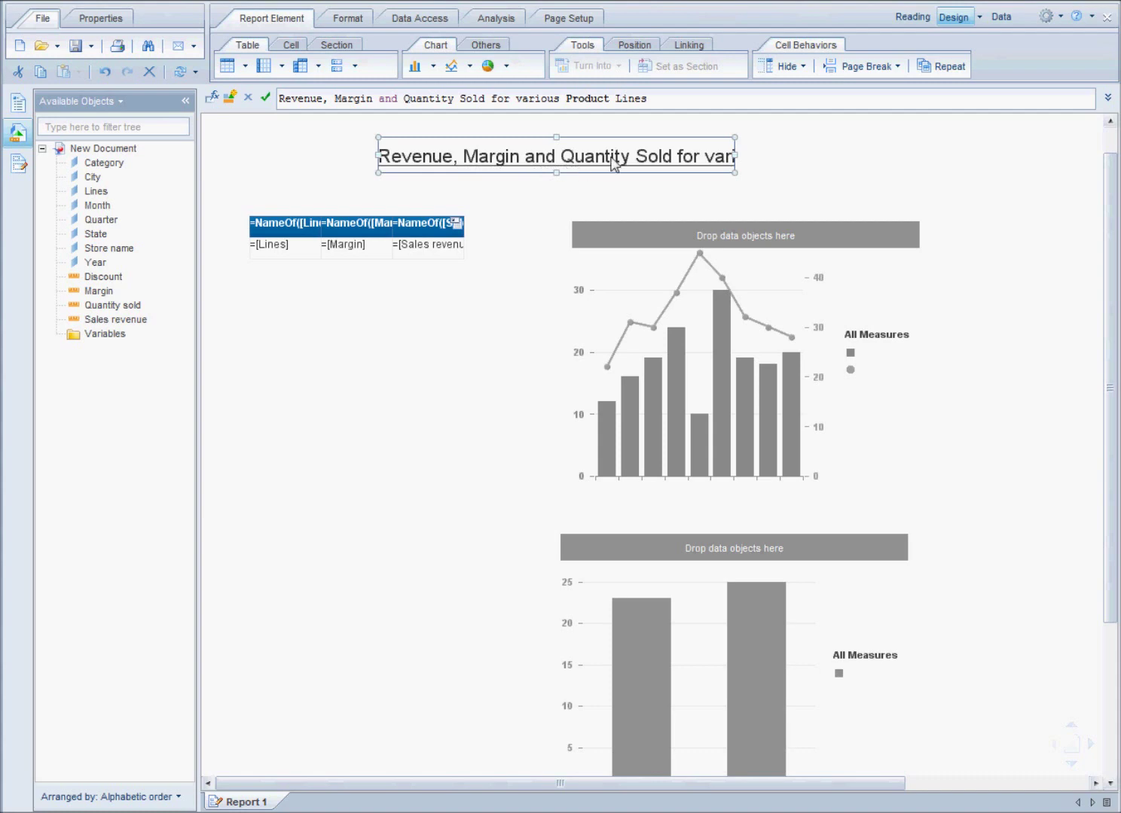
Make the title text bold and remove its underline
click(342, 21)
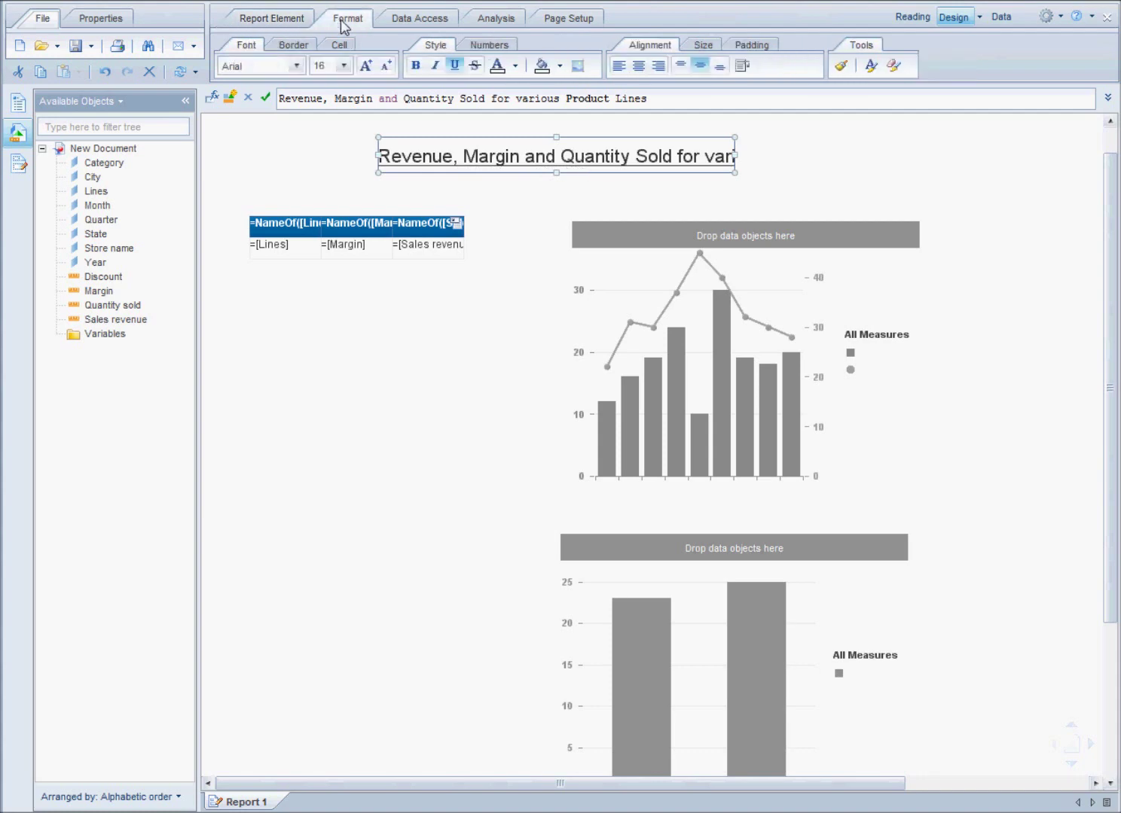
click(457, 70)
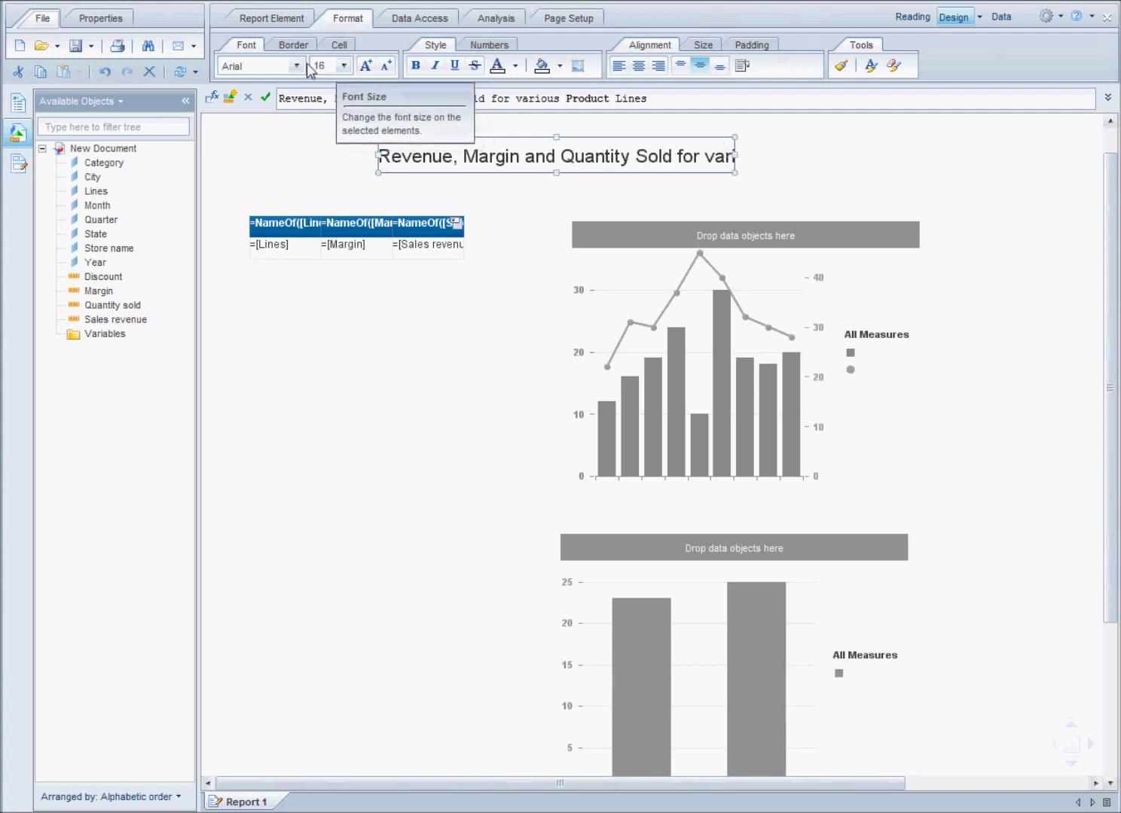
click(416, 66)
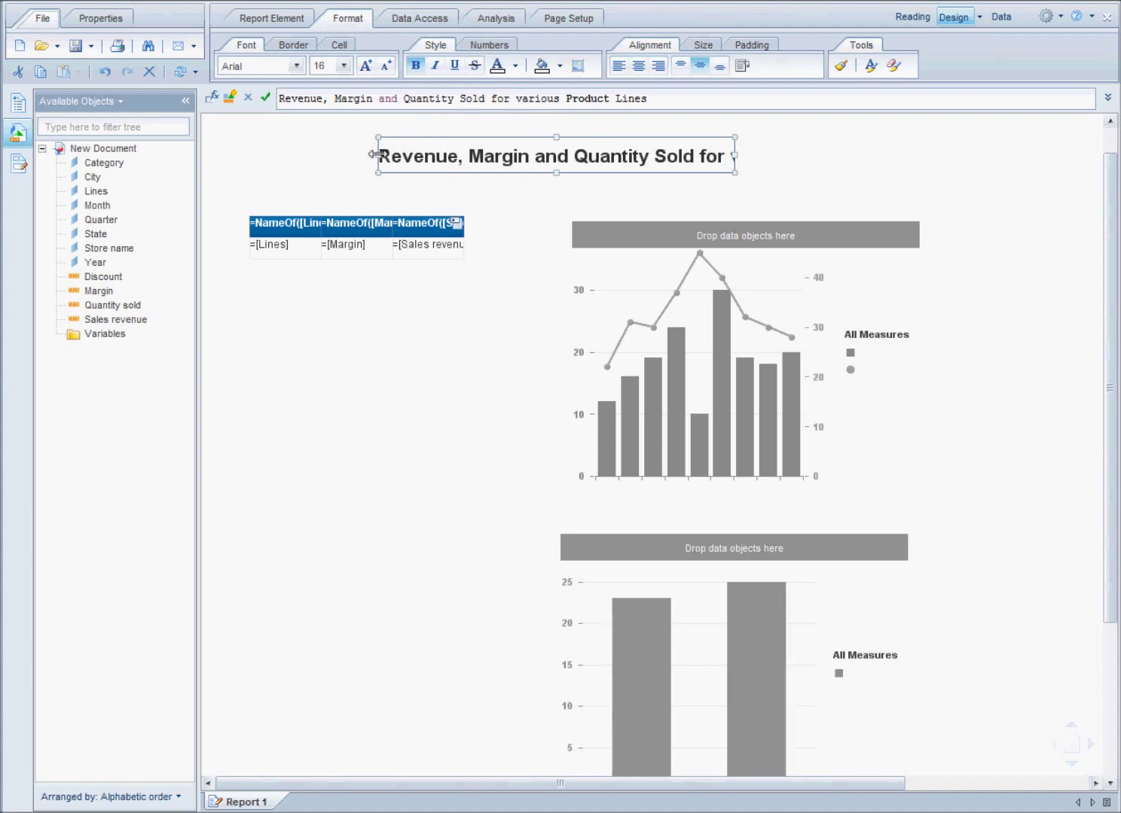
Move the title box left, stretch it wider, centre its text and fill it lime green
drag(371, 154, 246, 160)
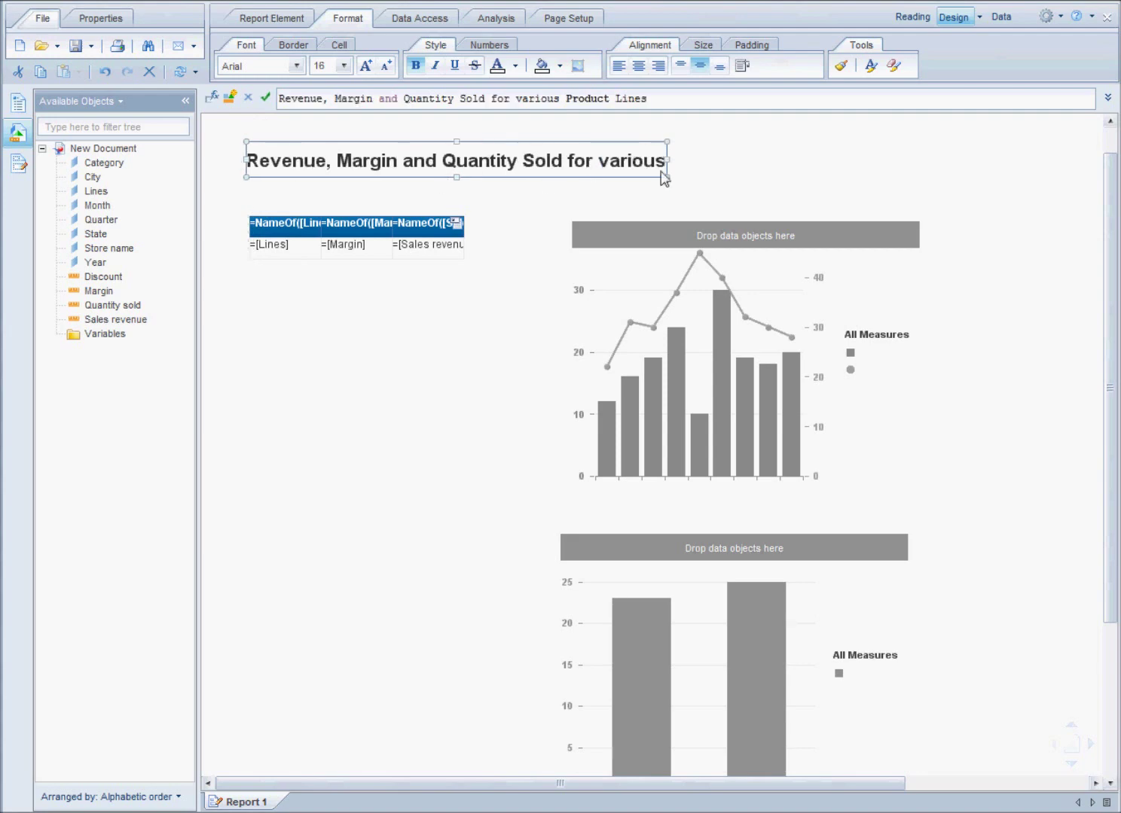
drag(667, 159, 920, 168)
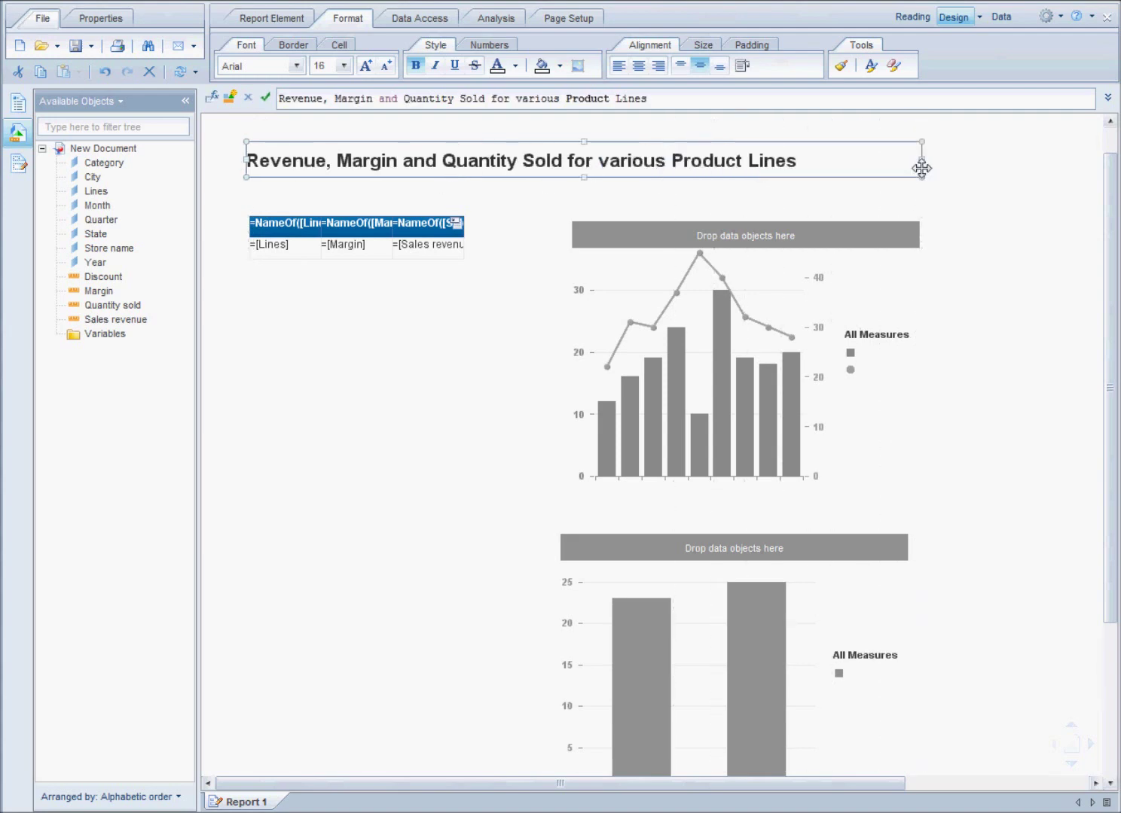
click(636, 66)
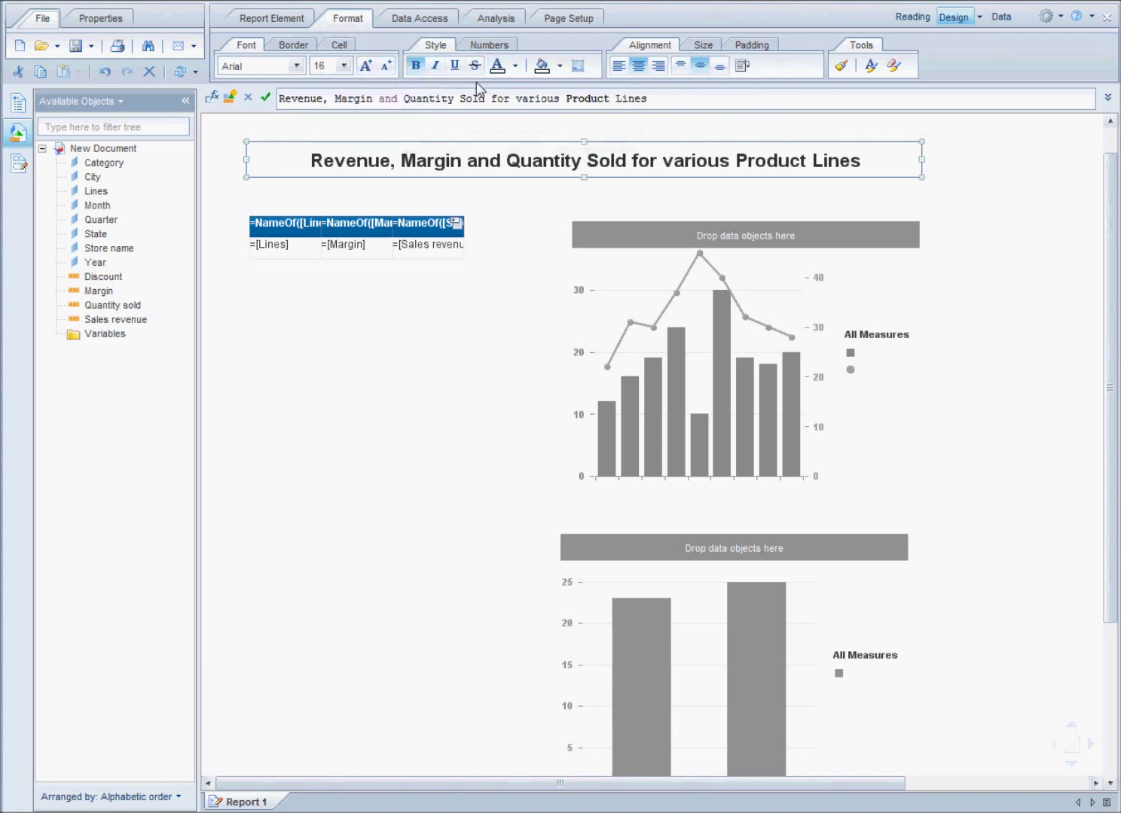
click(559, 66)
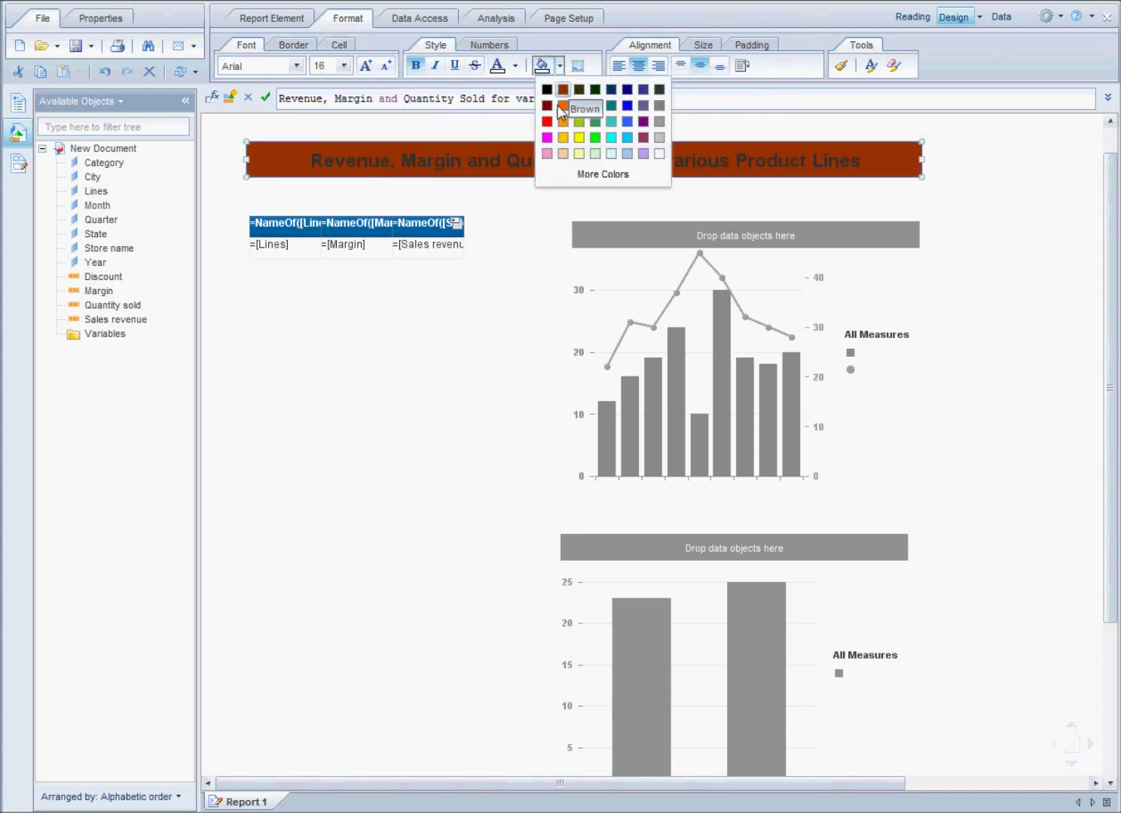
click(581, 124)
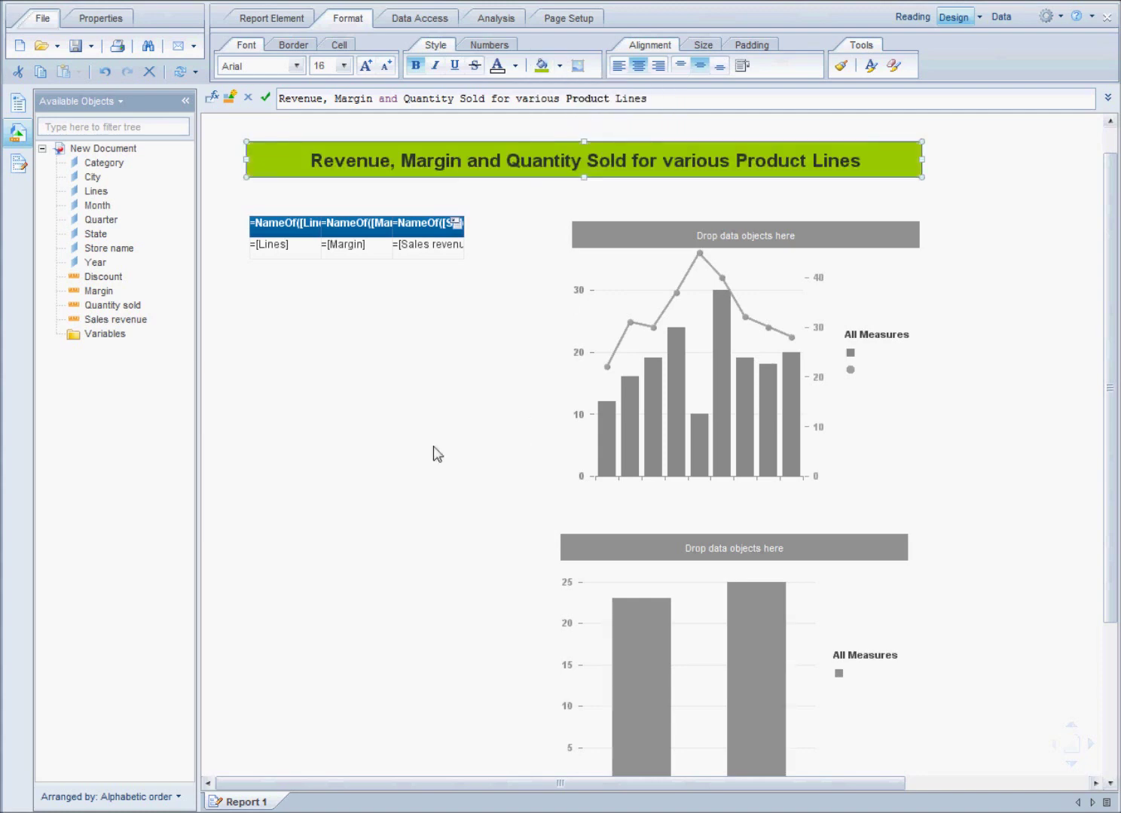
click(287, 230)
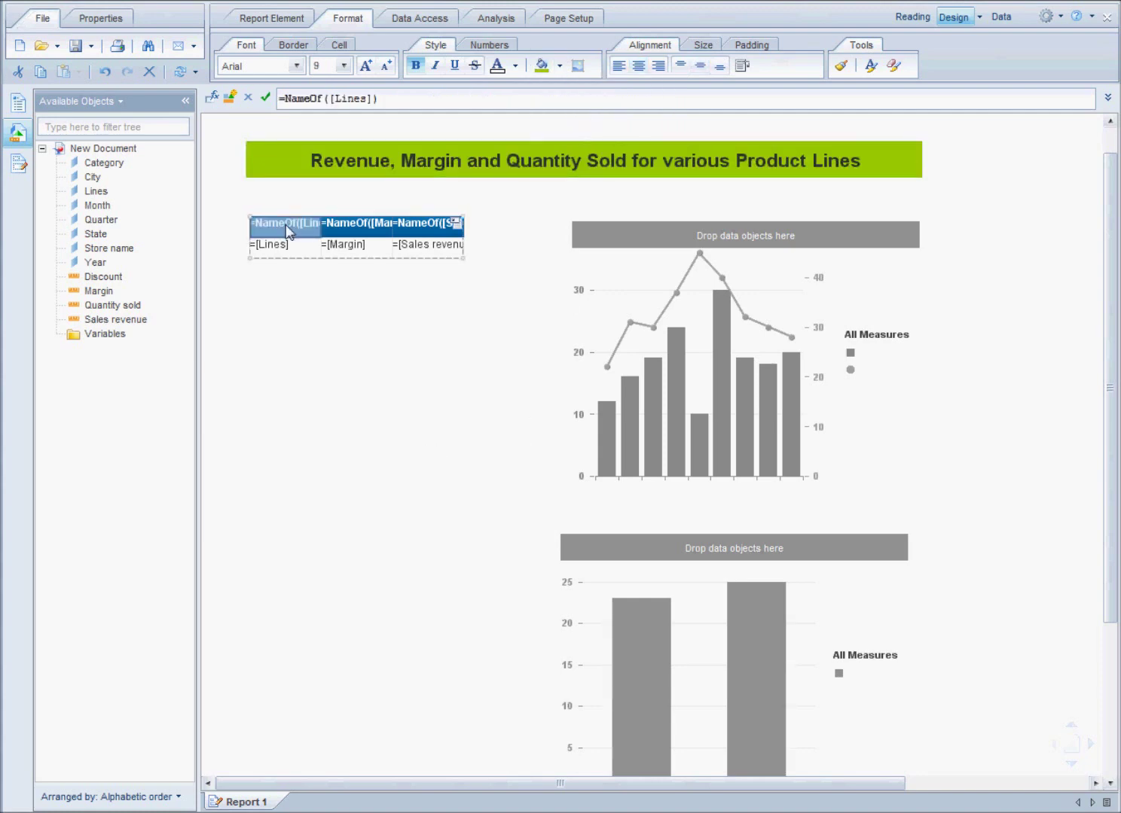
Give the Lines, Margin and Sales revenue headers a light green fill and dark text
click(351, 225)
ctrl+click(296, 226)
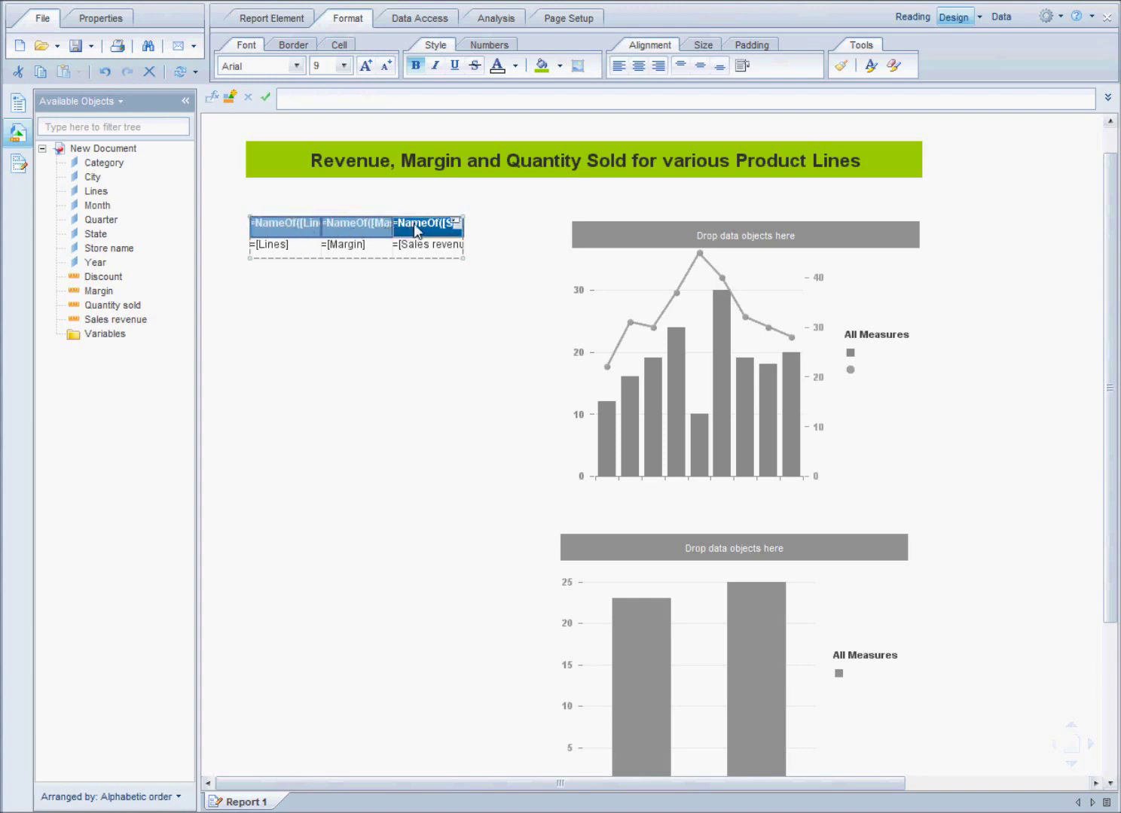
ctrl+click(413, 223)
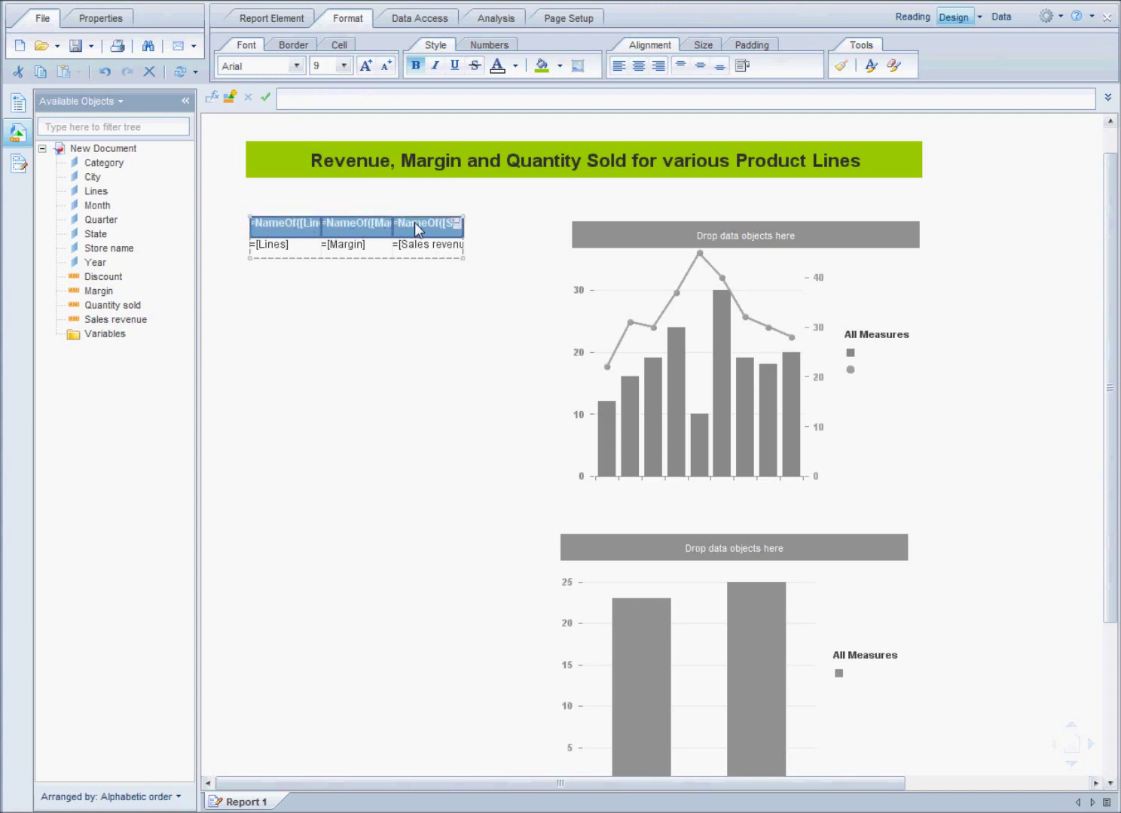
click(540, 66)
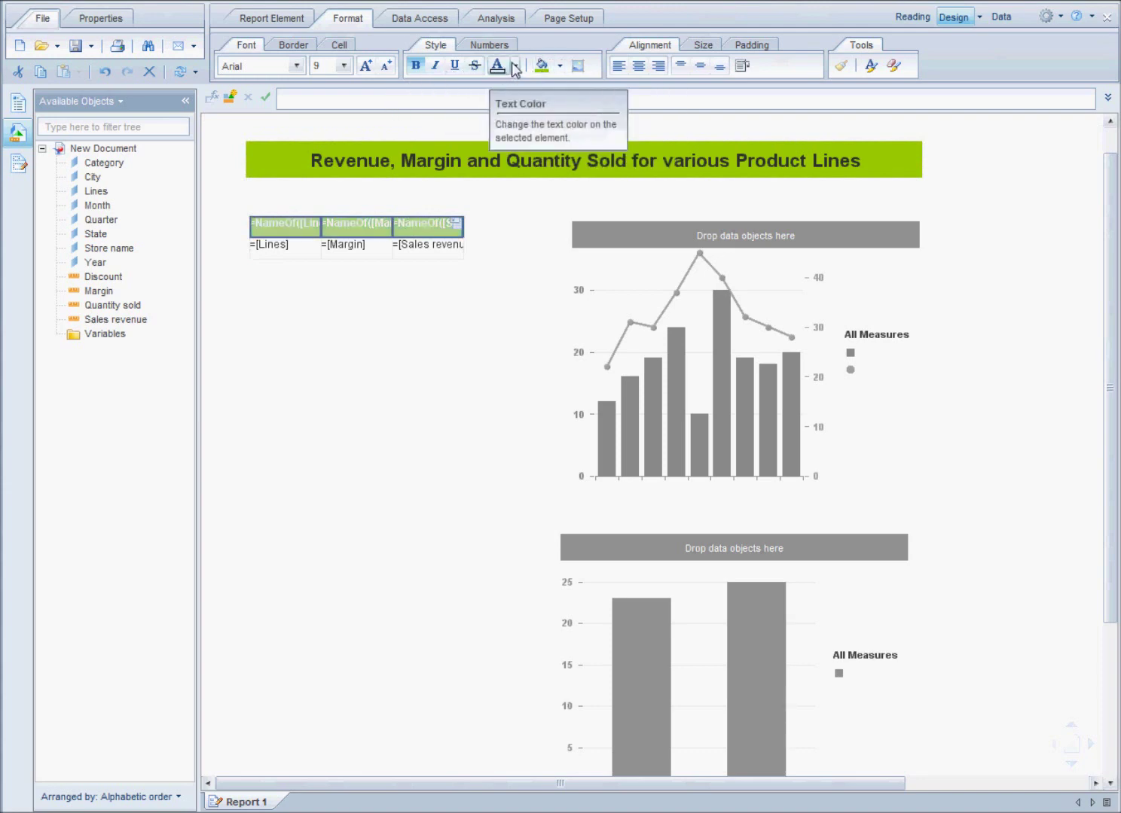
click(514, 68)
click(501, 90)
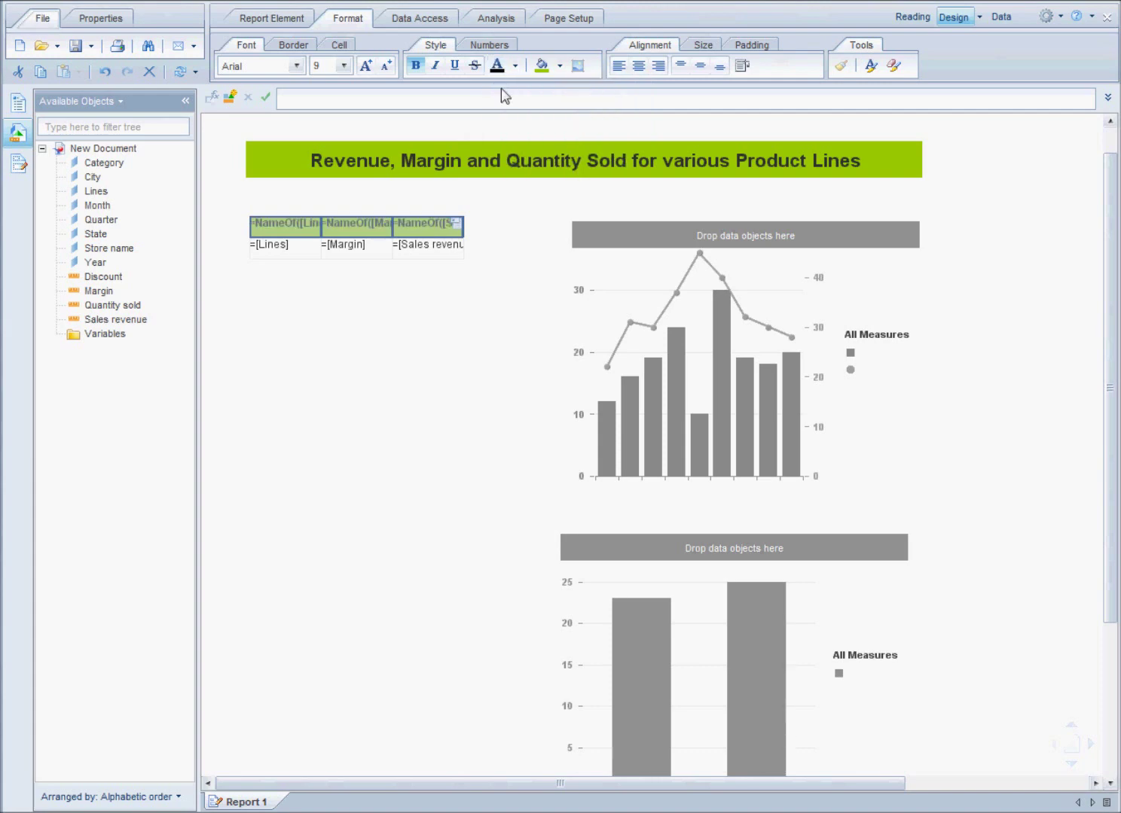
Set the header text to size 10, centred horizontally and vertically
click(344, 66)
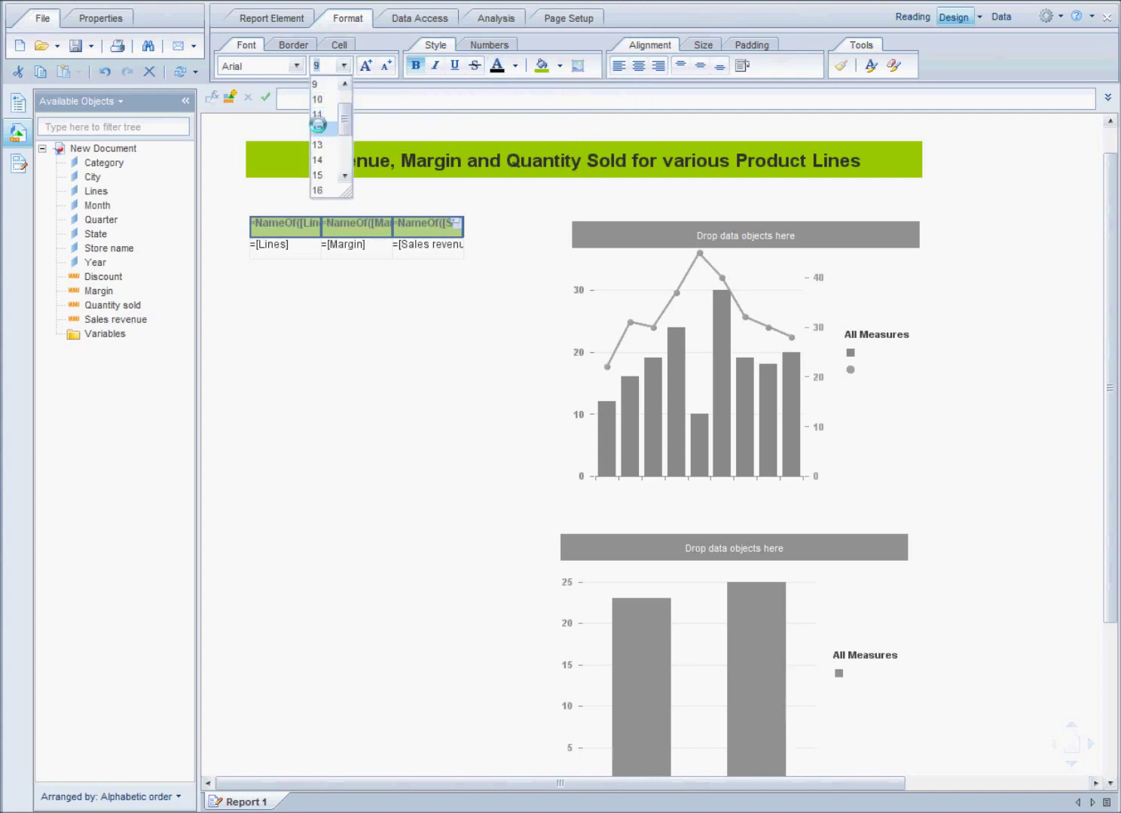
click(319, 130)
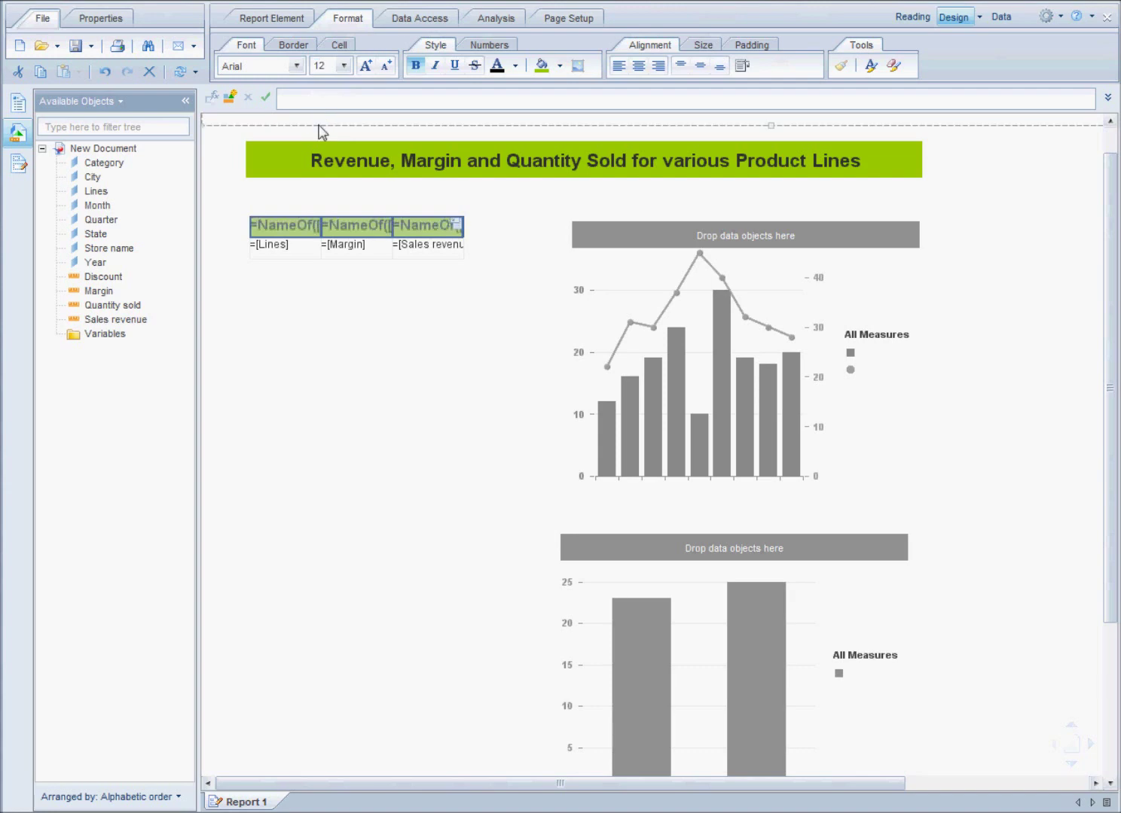
click(344, 65)
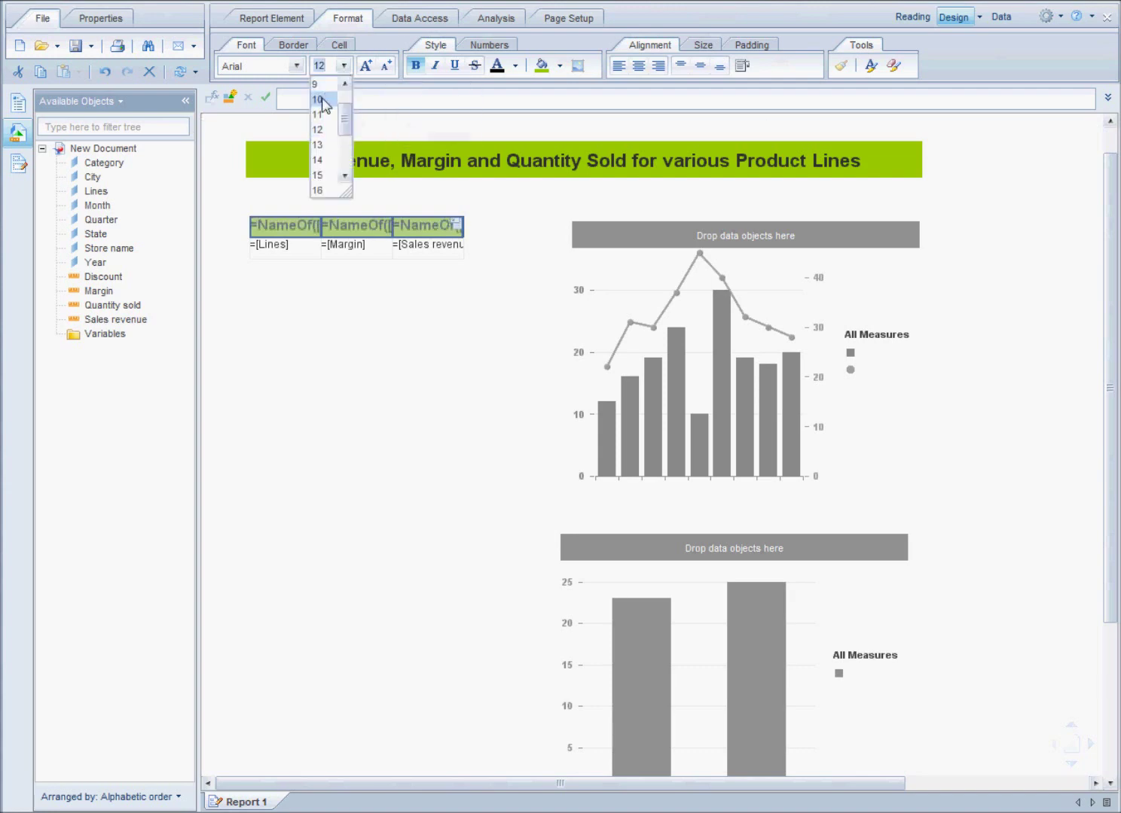
click(321, 99)
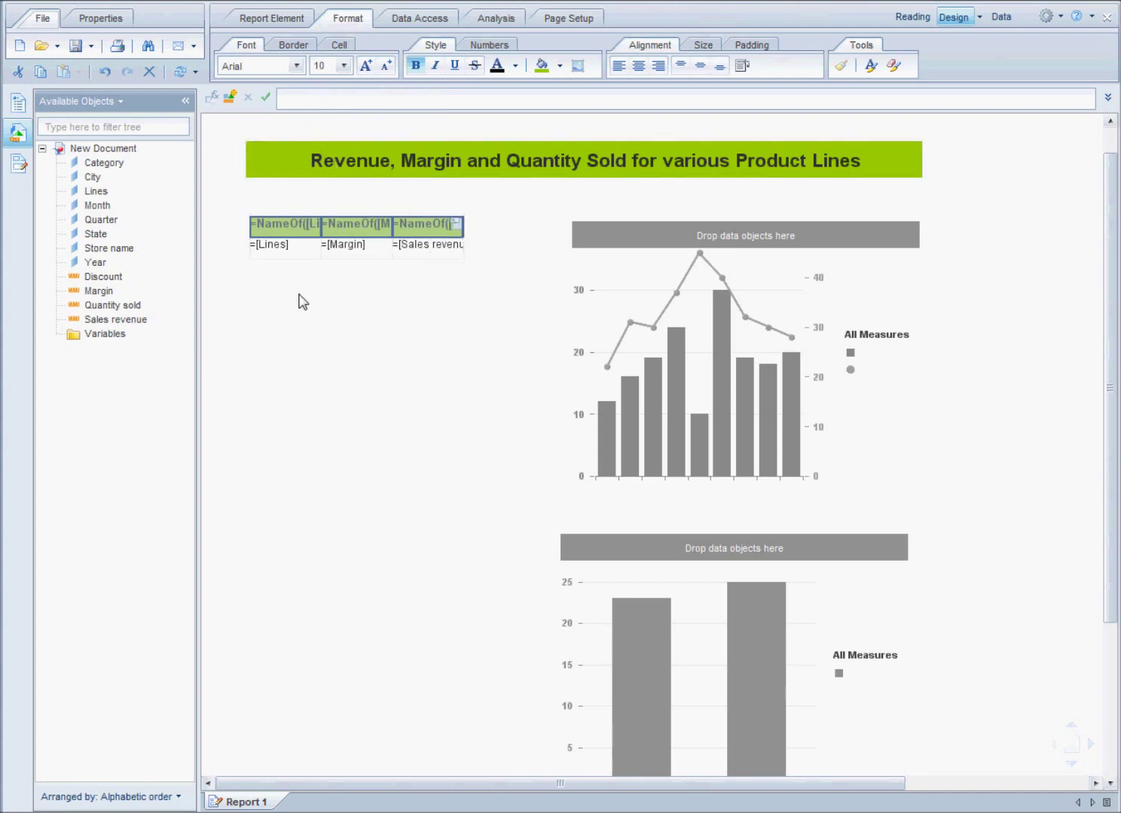
click(638, 65)
click(699, 66)
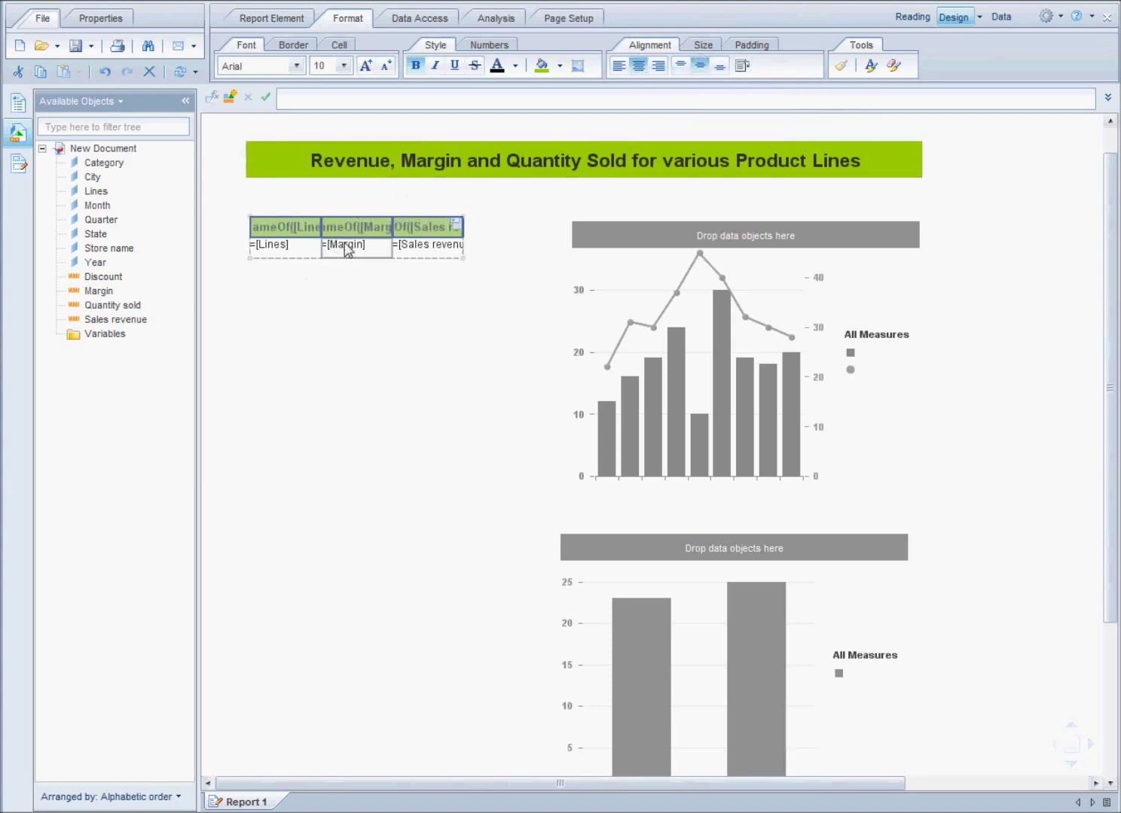
Apply olive green borders around all table cells
click(273, 210)
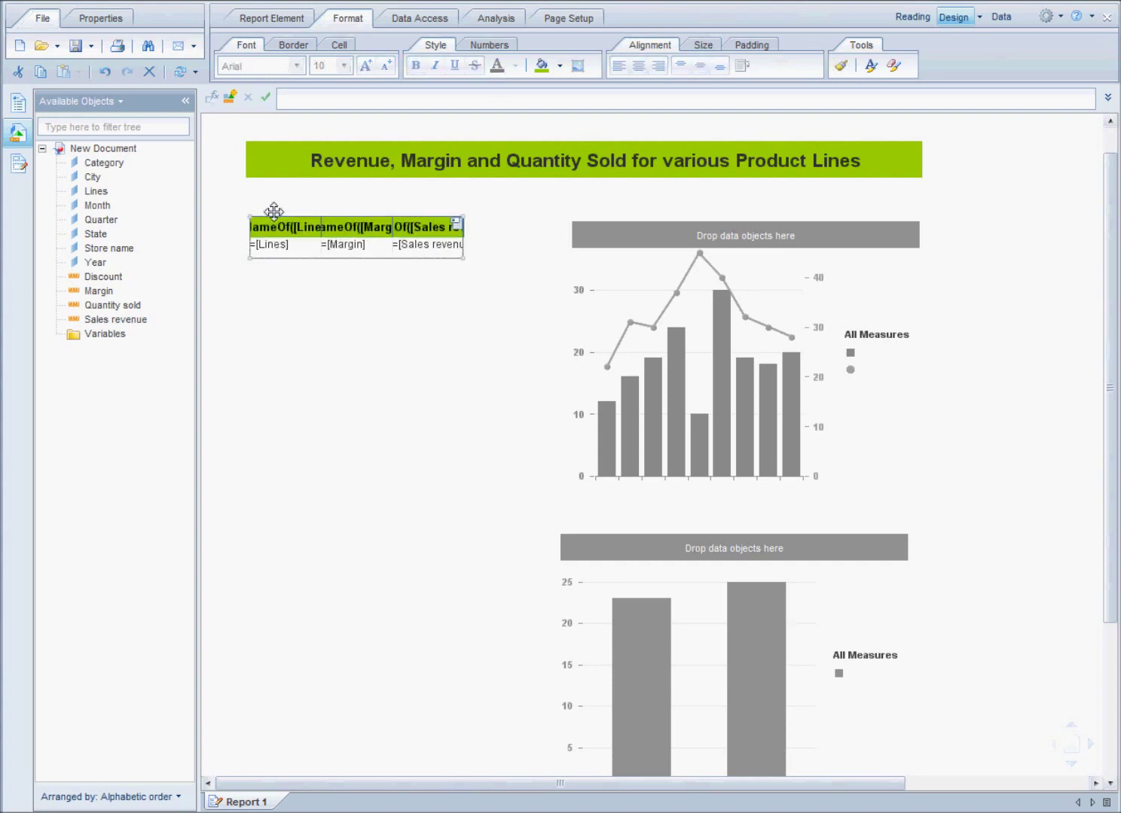
click(302, 48)
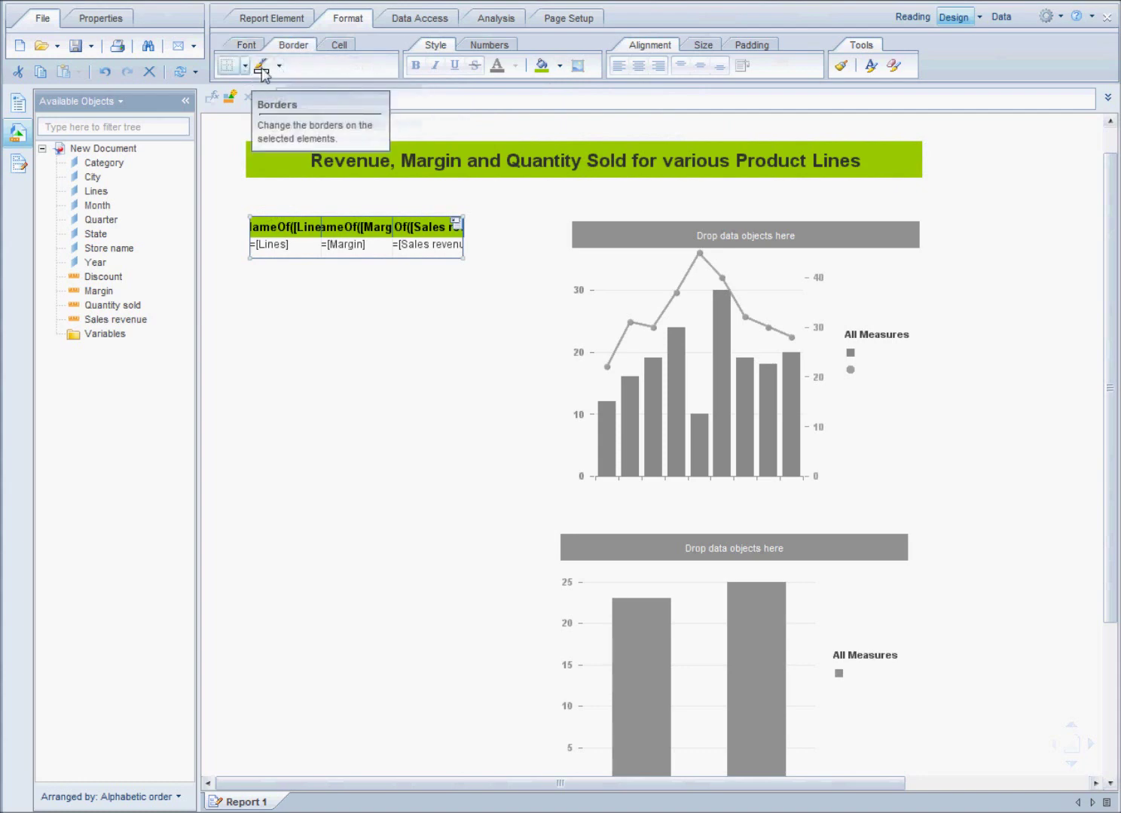
click(279, 66)
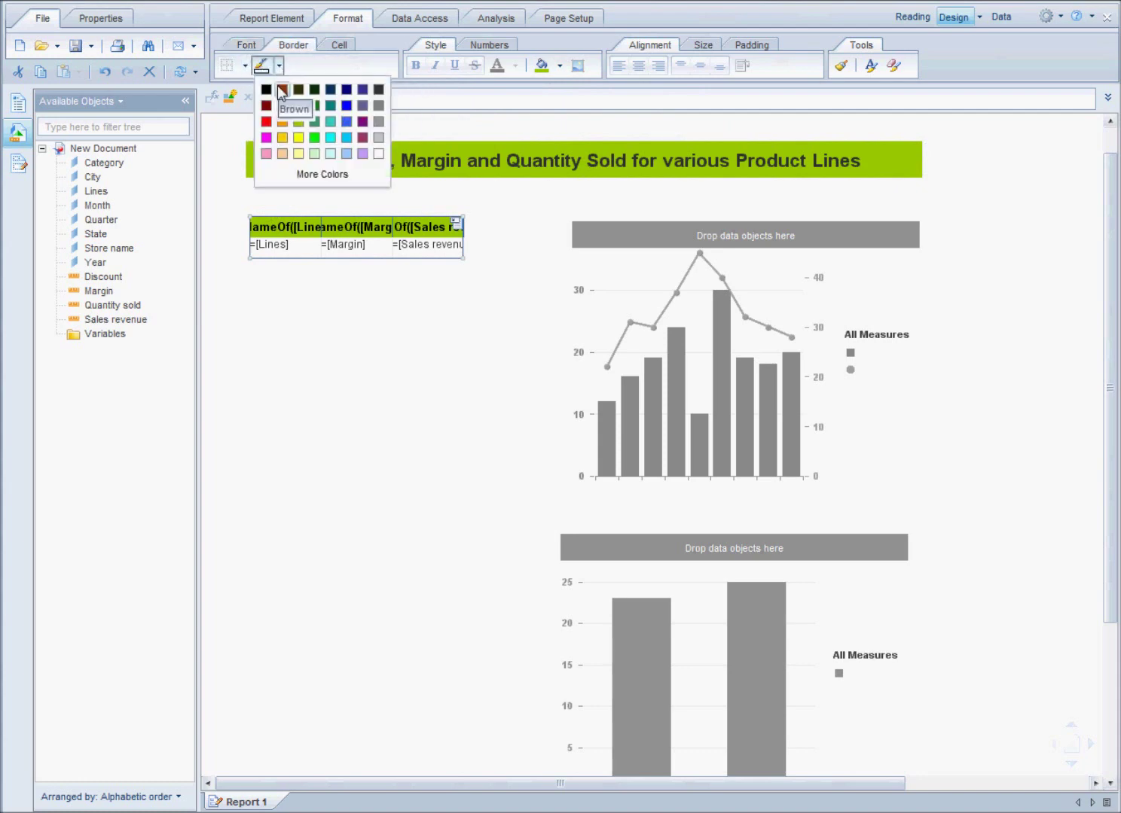
click(298, 123)
click(244, 66)
click(258, 135)
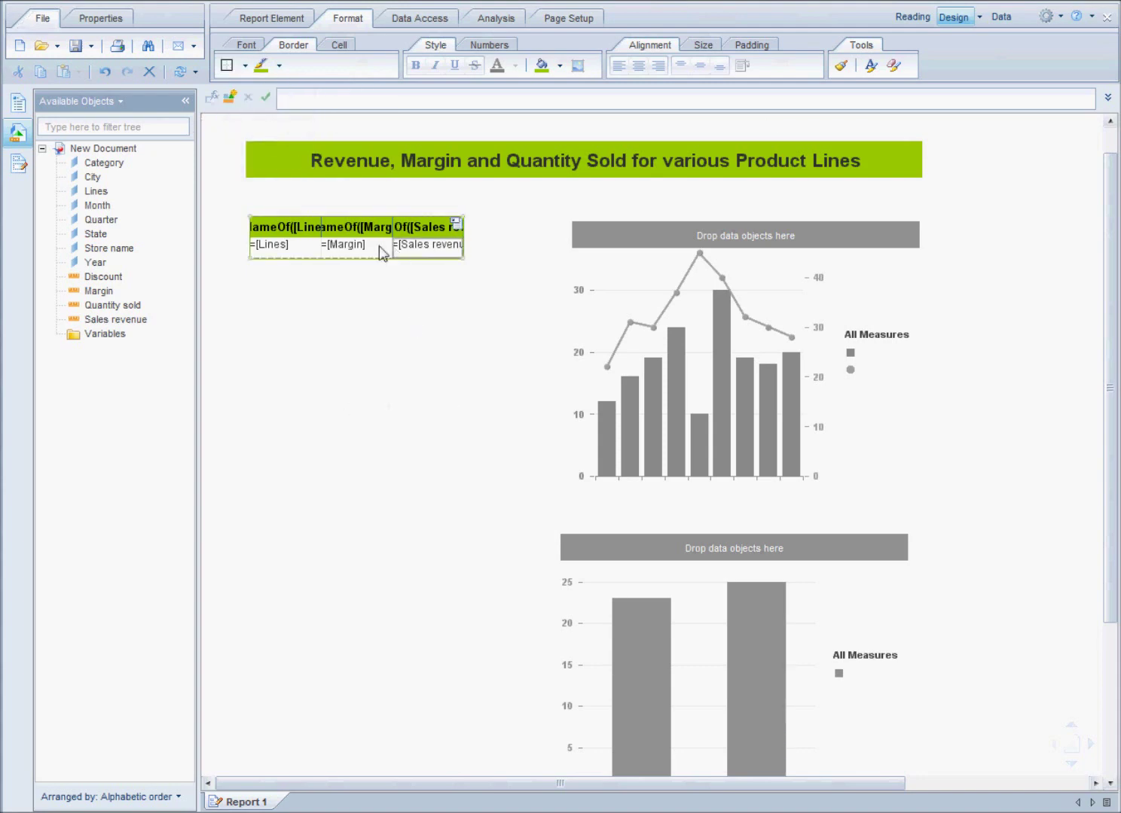
Widen the Lines and Margin columns and the table's right edge so headers fit
click(315, 231)
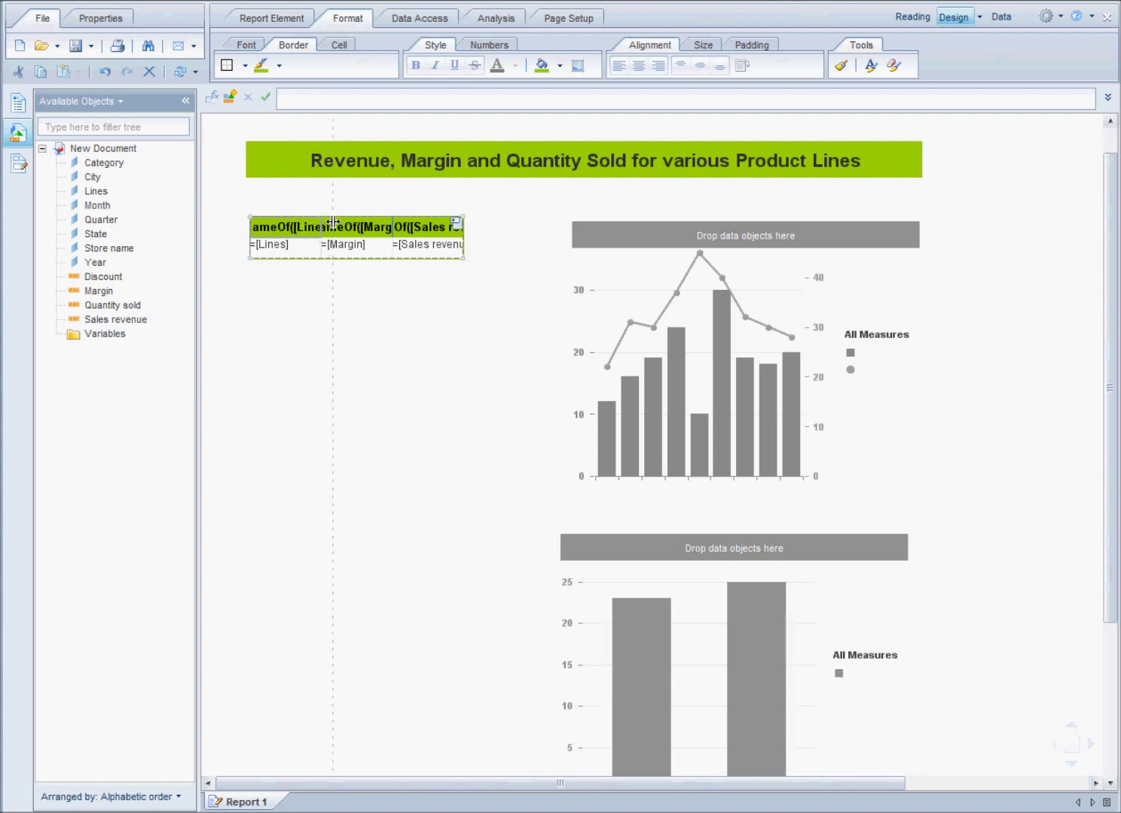
drag(344, 223, 344, 223)
drag(424, 226, 447, 226)
drag(519, 225, 551, 226)
click(716, 549)
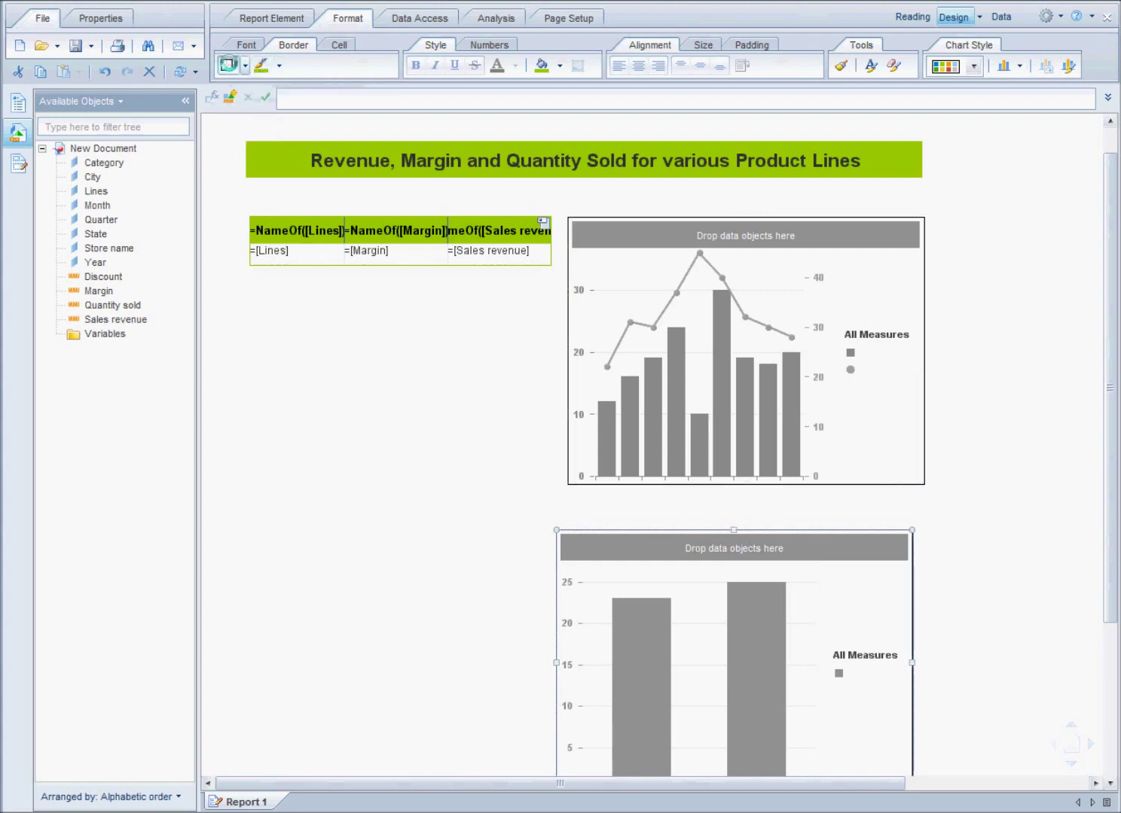
Give both charts lime borders and line the bottom chart up with the top chart's left edge
click(279, 66)
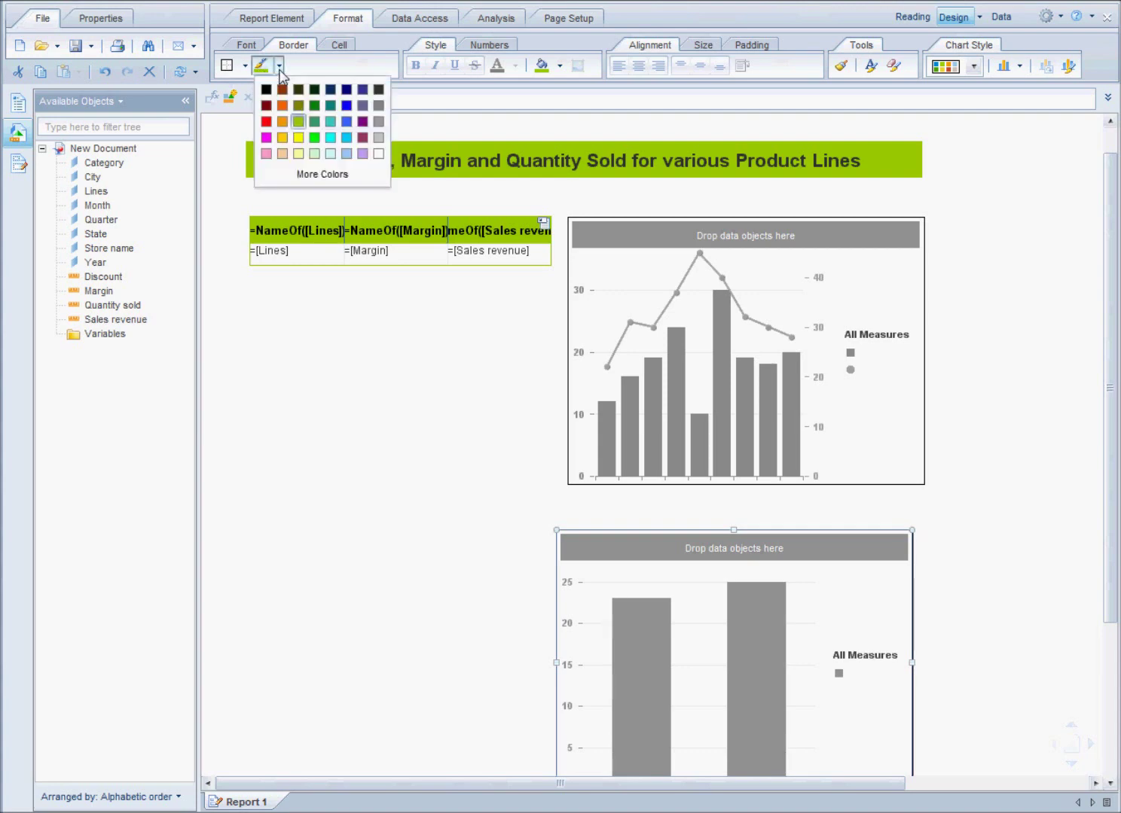
click(299, 121)
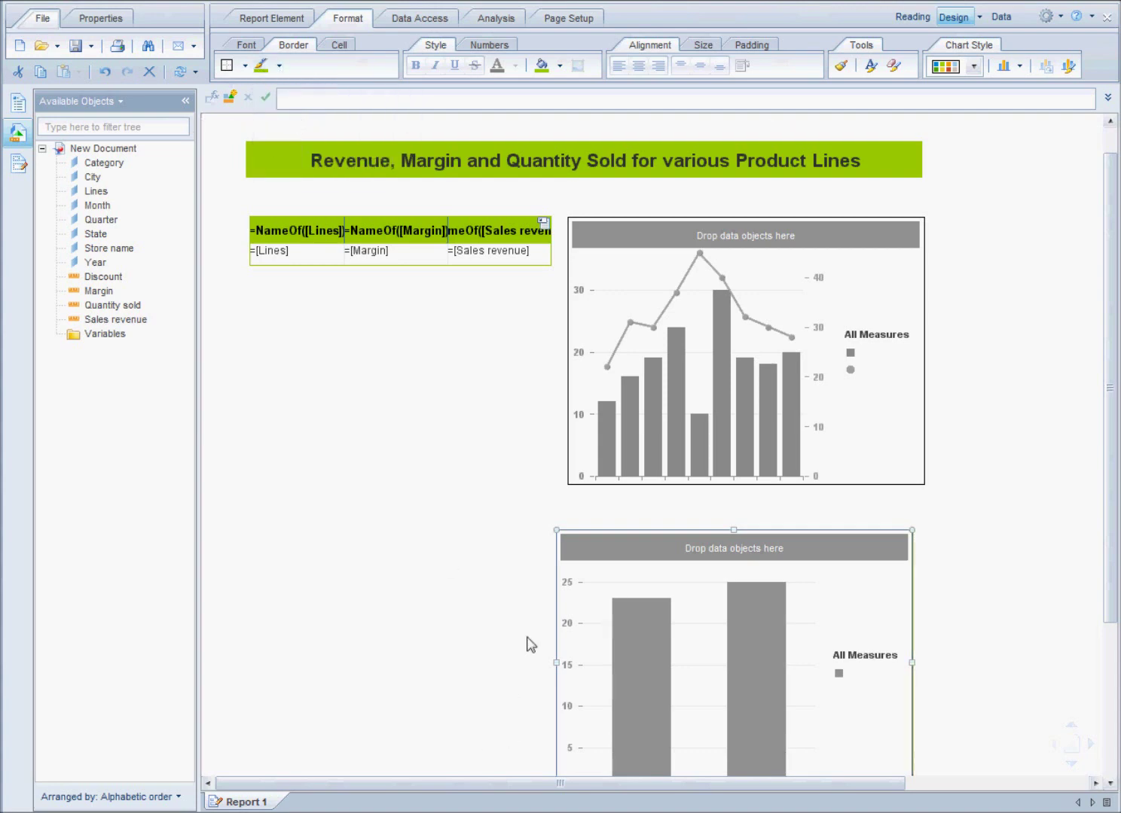
click(503, 645)
click(887, 256)
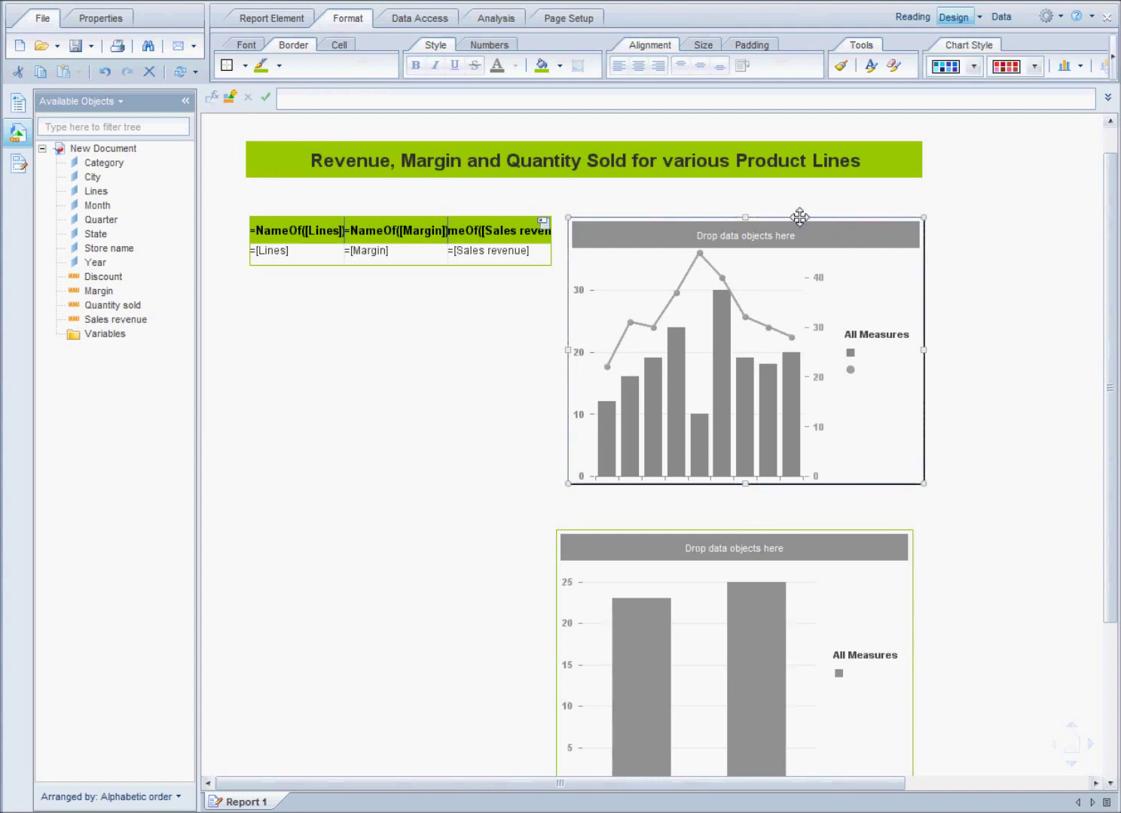
click(260, 67)
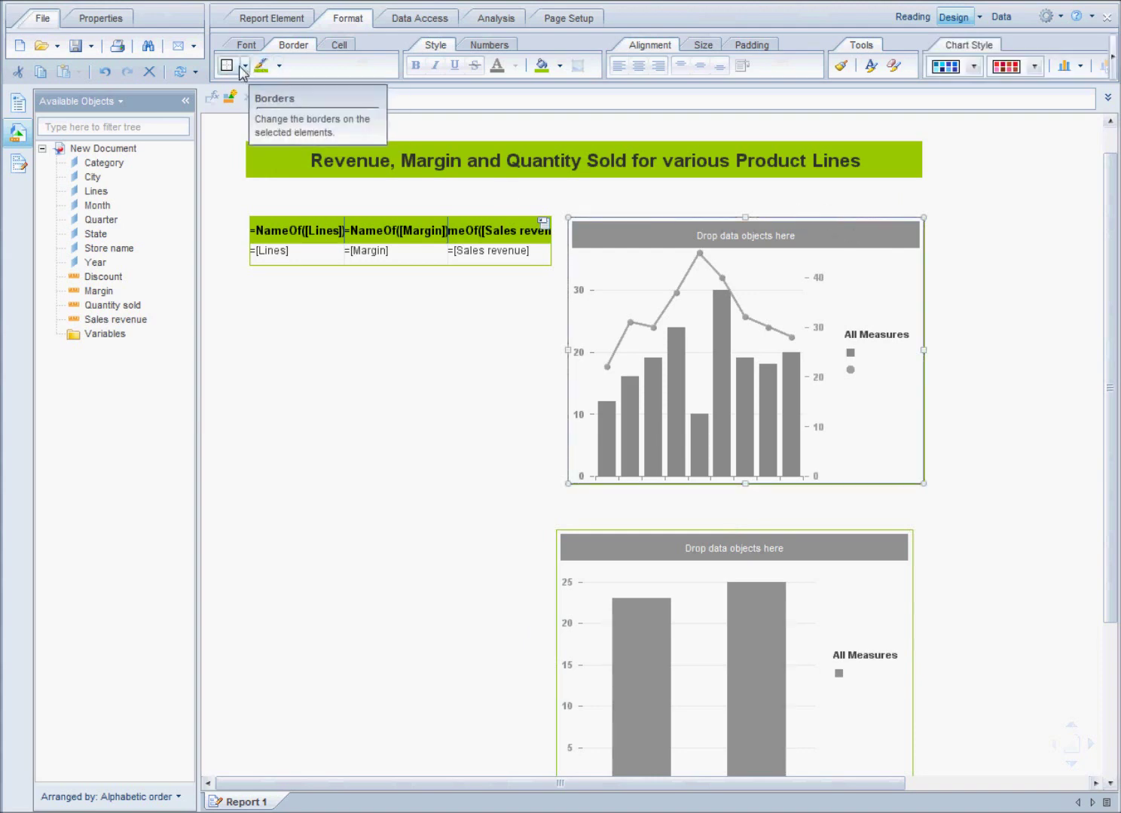
click(790, 531)
drag(790, 531, 791, 527)
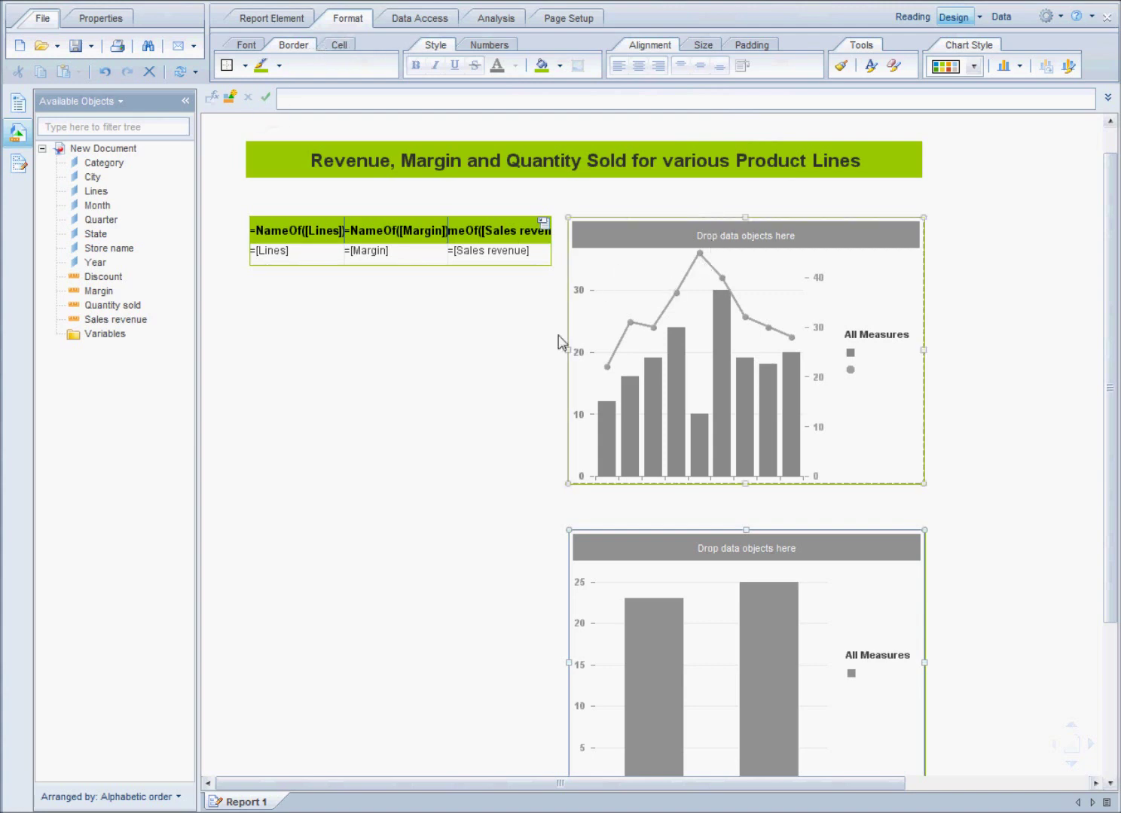
Make the top chart taller and widen both charts to the same right edge
click(923, 377)
drag(744, 484, 734, 512)
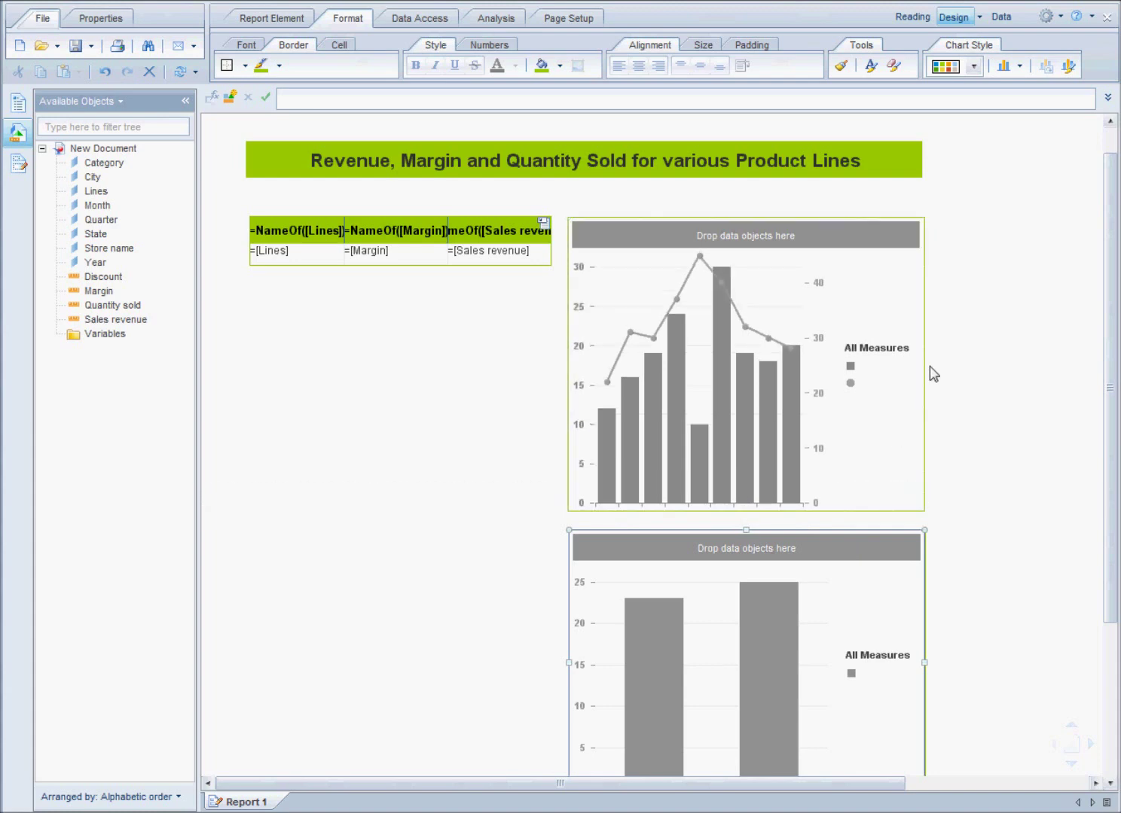
drag(921, 364, 972, 364)
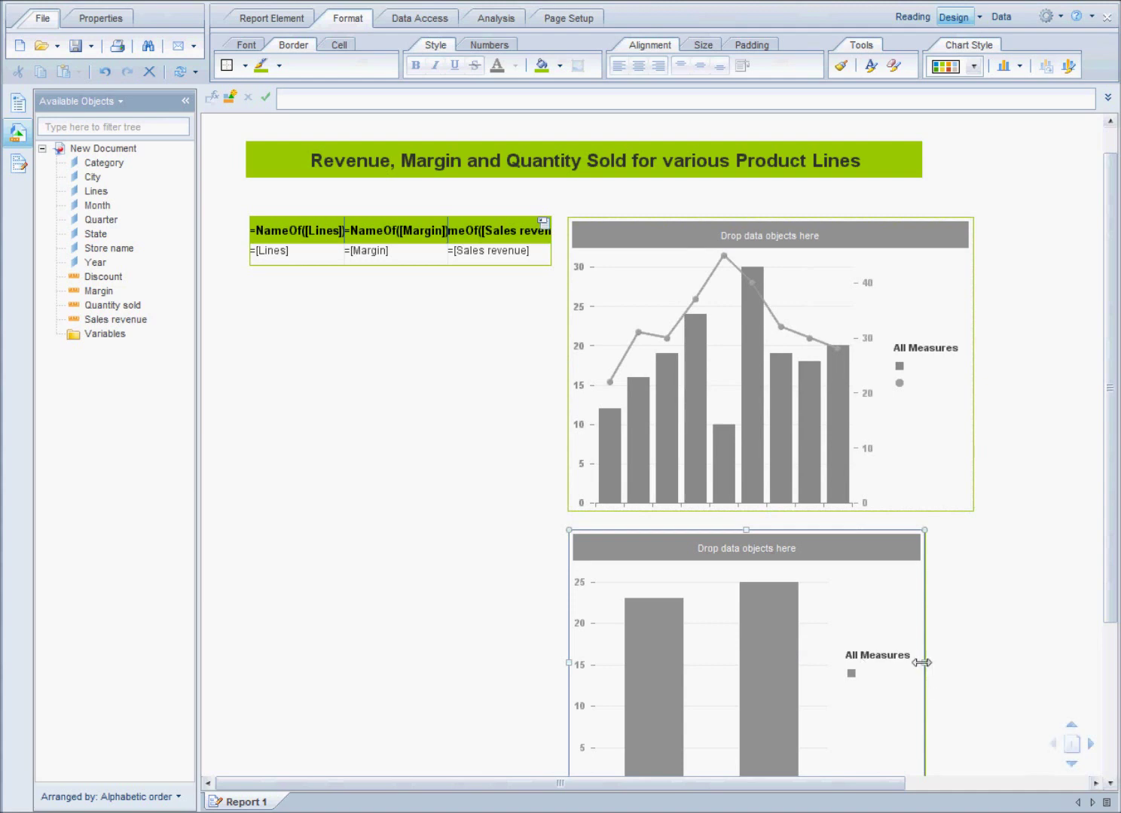
drag(926, 662, 971, 661)
click(918, 167)
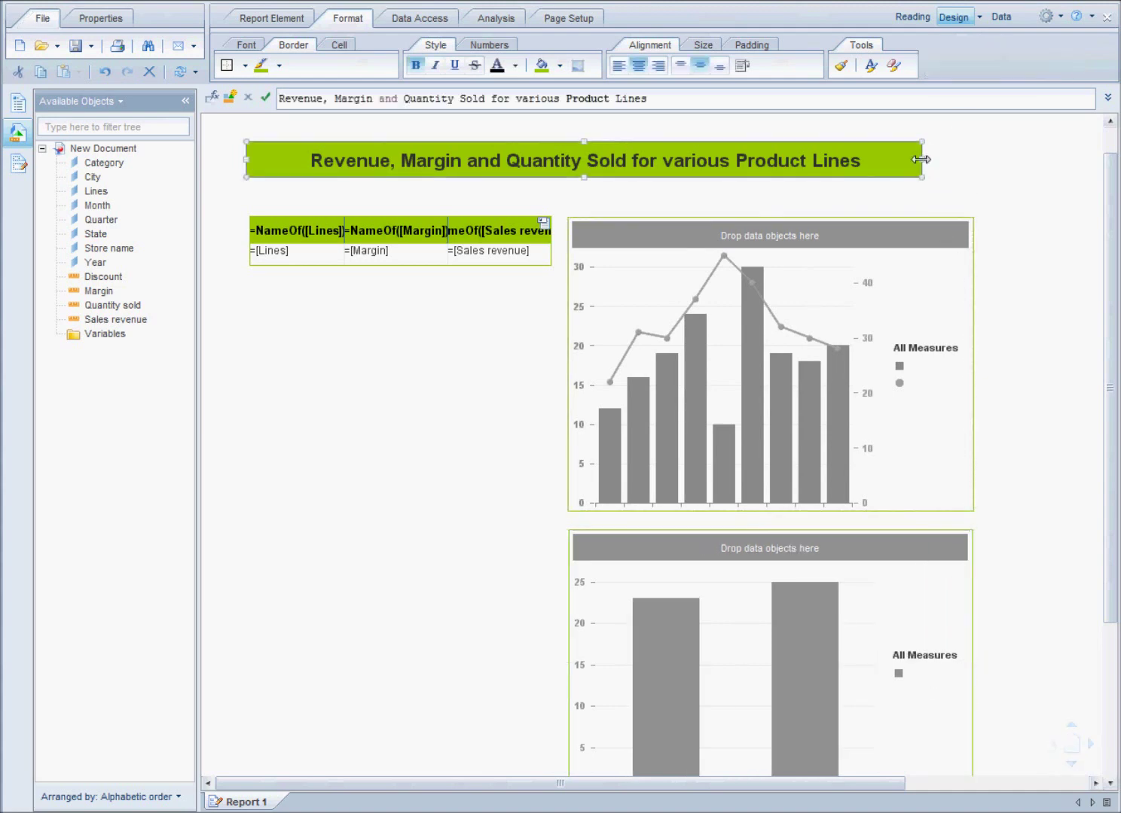
Widen the title banner to span the charts, move the table down, and insert a blank cell above it
drag(920, 158, 972, 161)
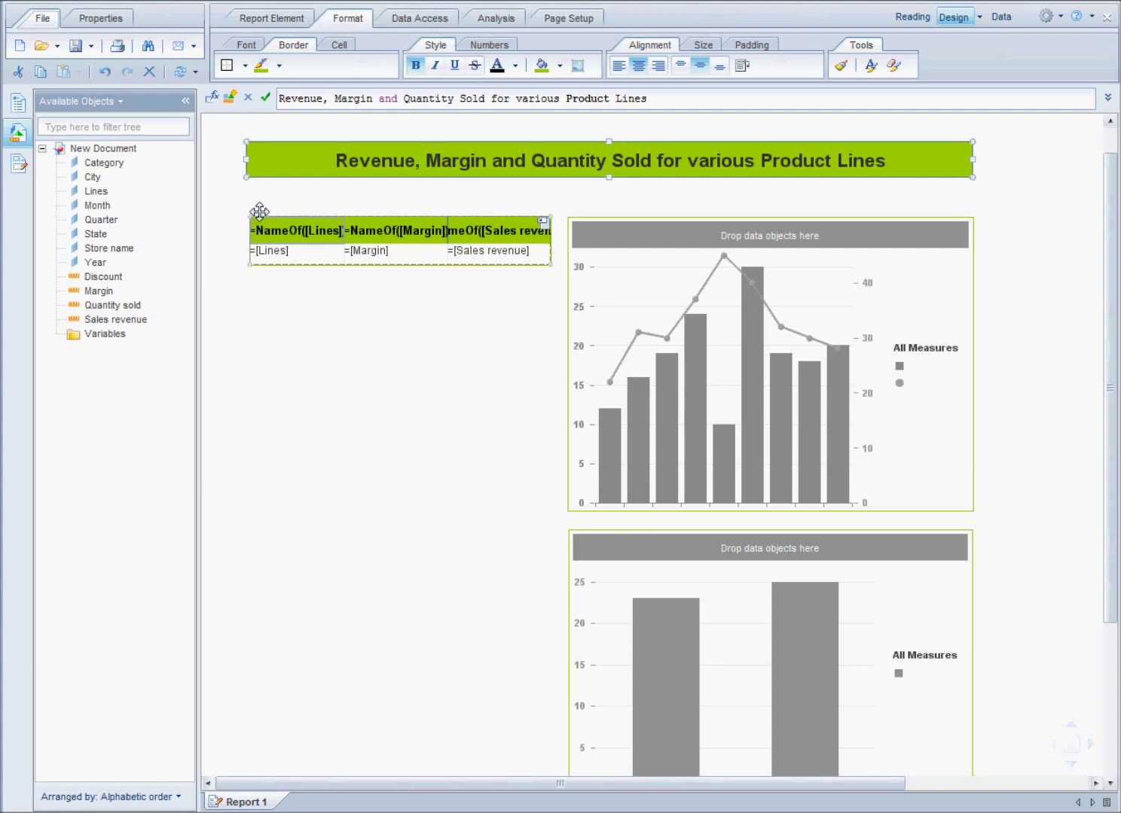
drag(260, 217, 258, 269)
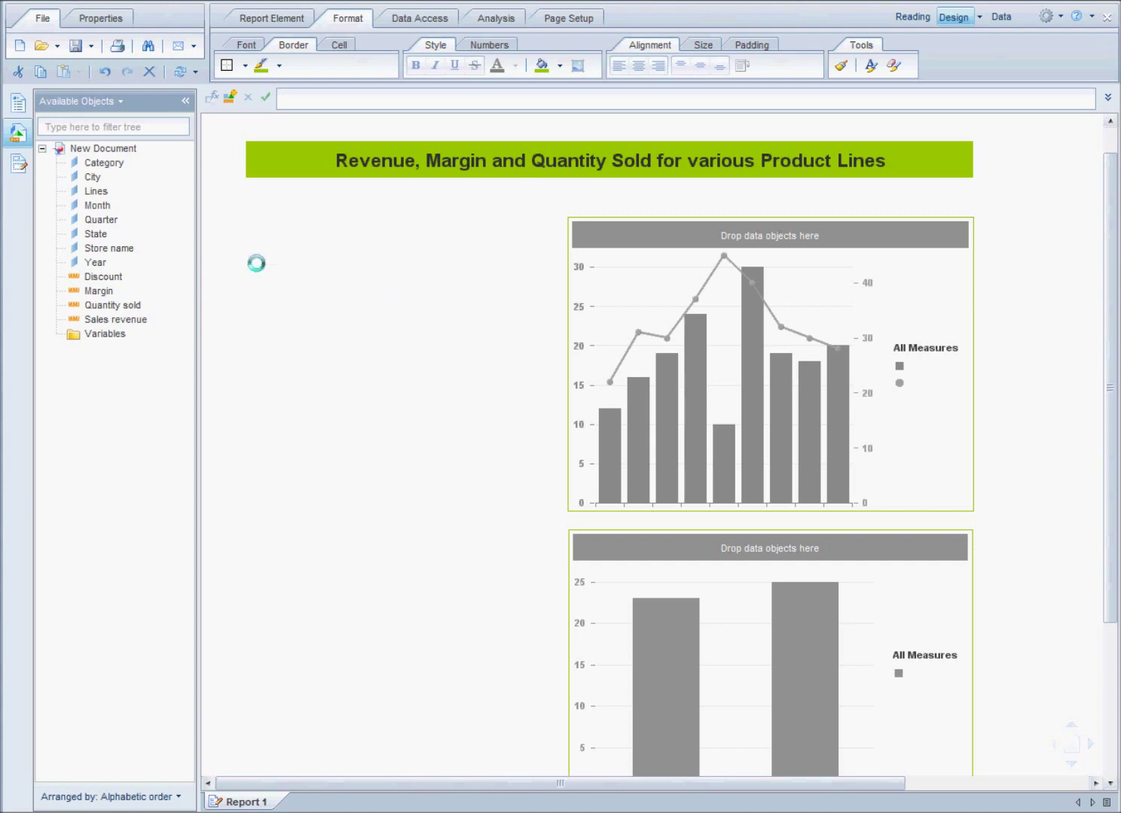
click(272, 18)
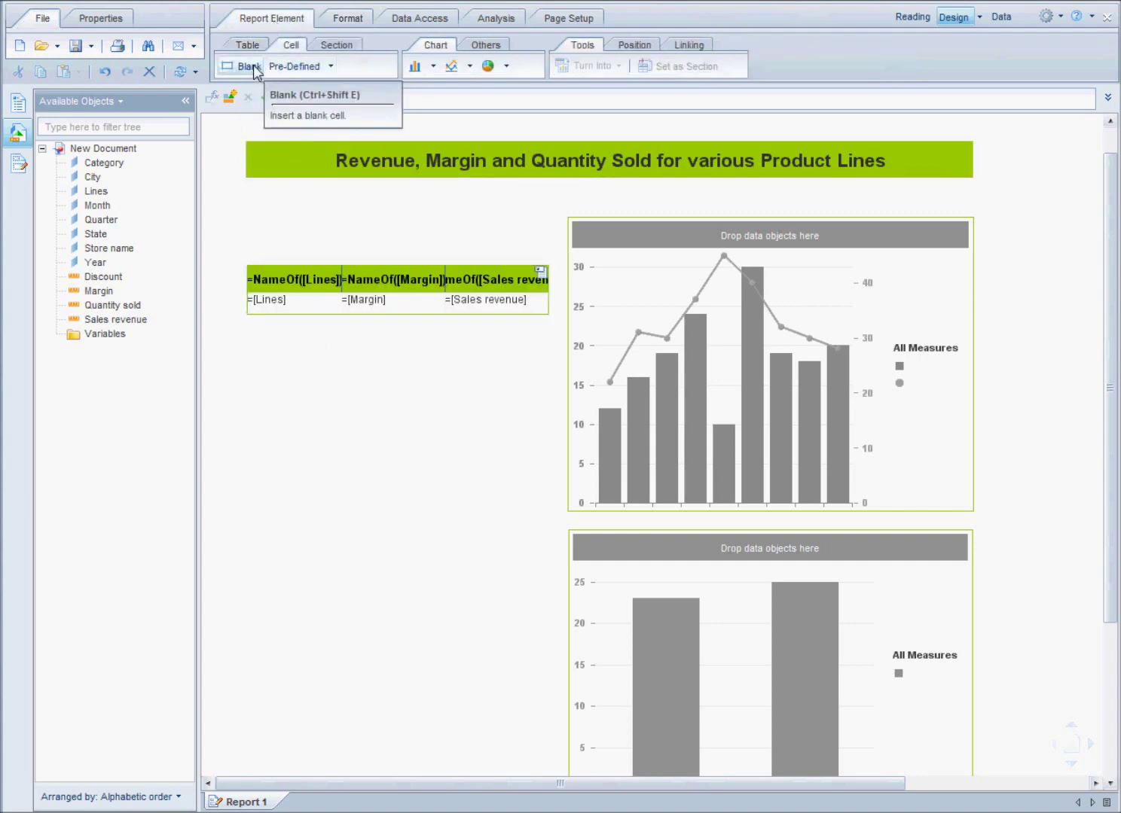
click(250, 66)
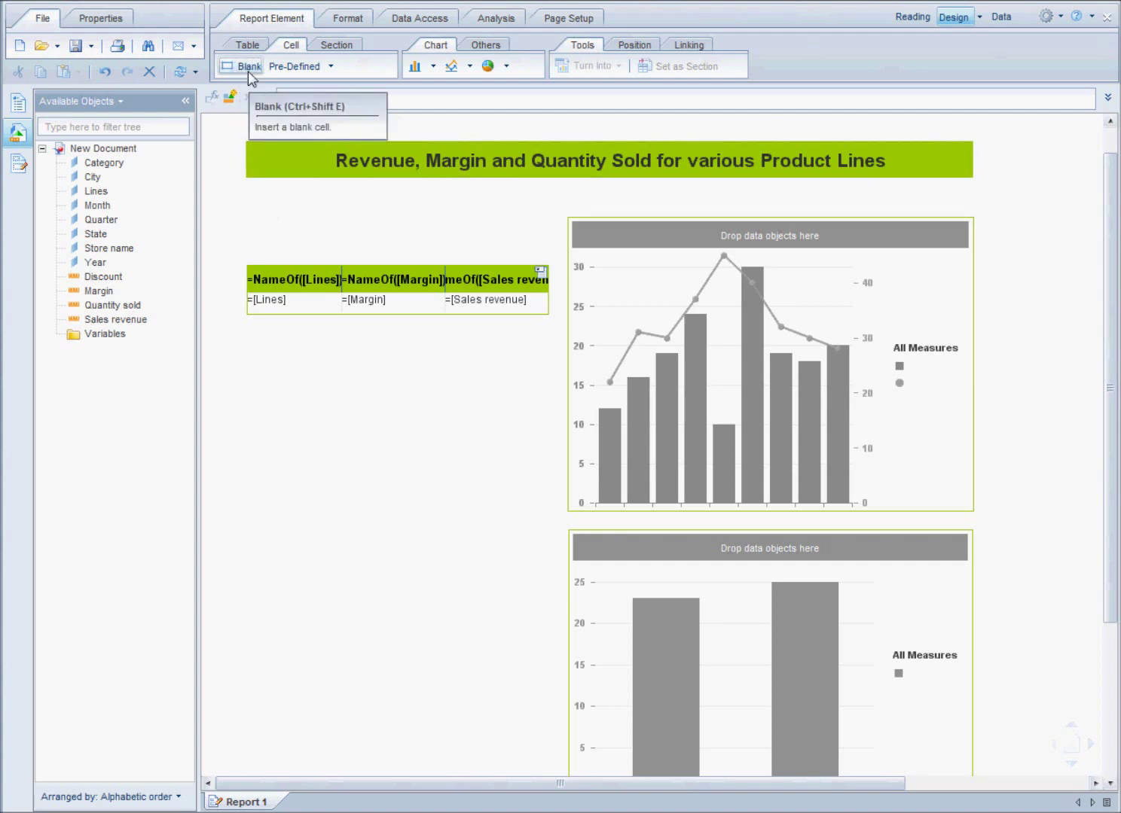
click(248, 204)
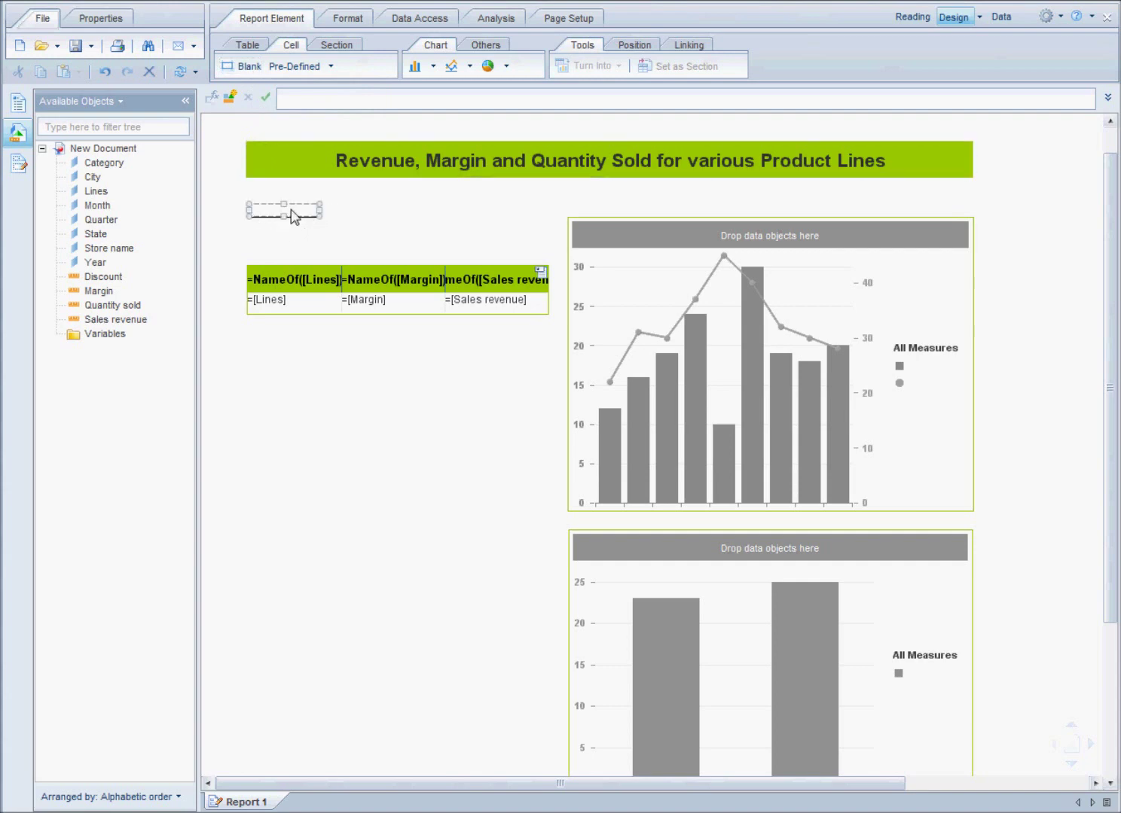
Enter 'Year Selected:' in the new cell, fill it green, unbold it and narrow it
click(292, 217)
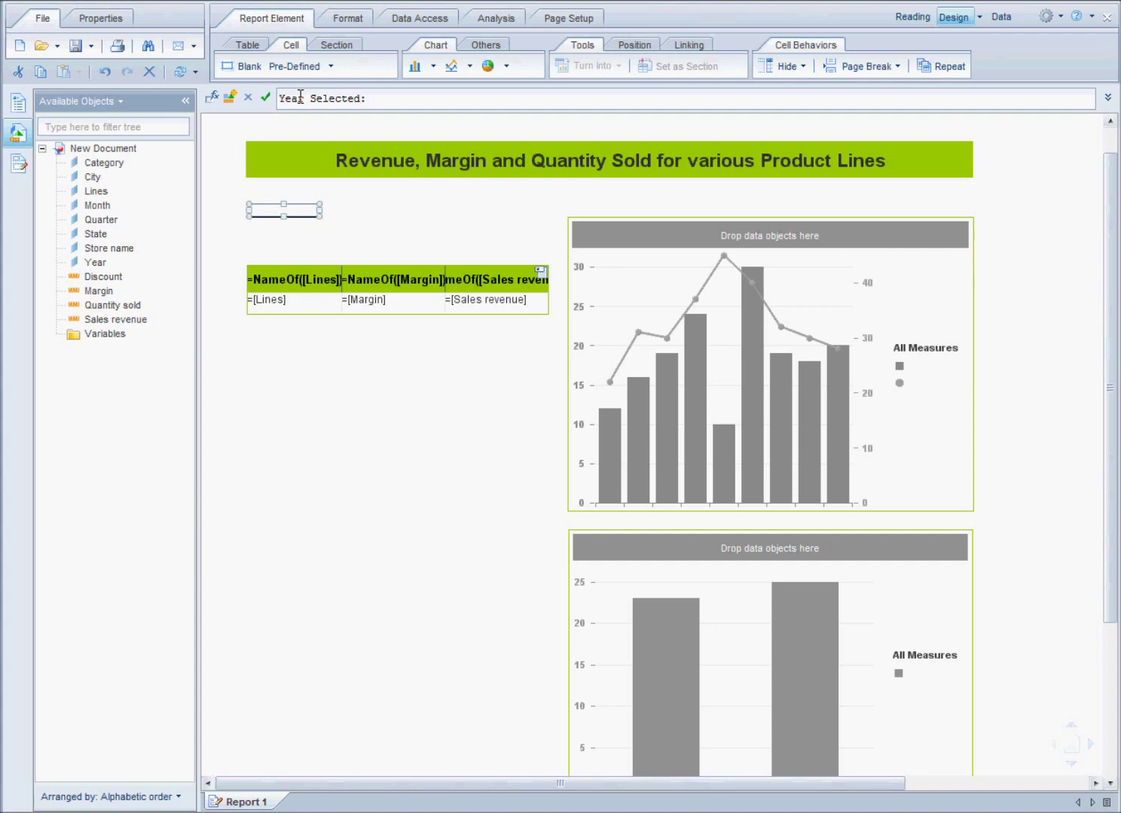
key(Return)
click(543, 67)
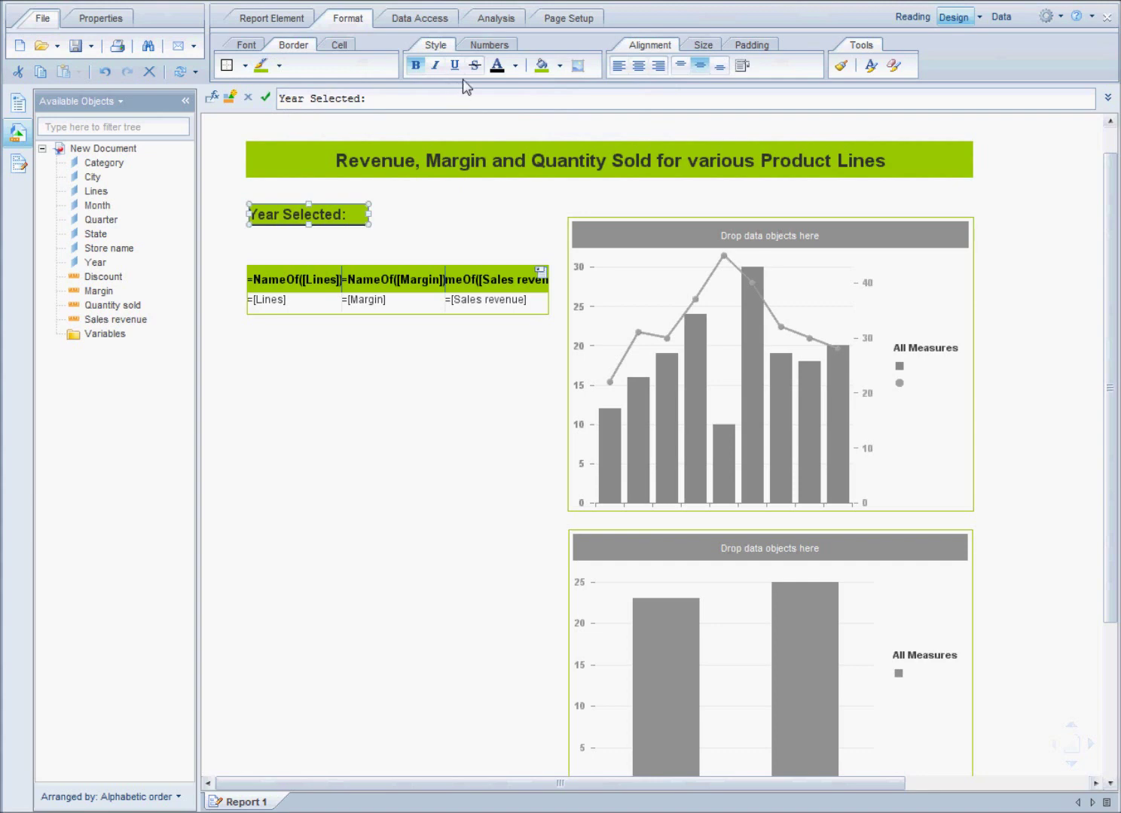
click(415, 65)
drag(344, 218, 342, 218)
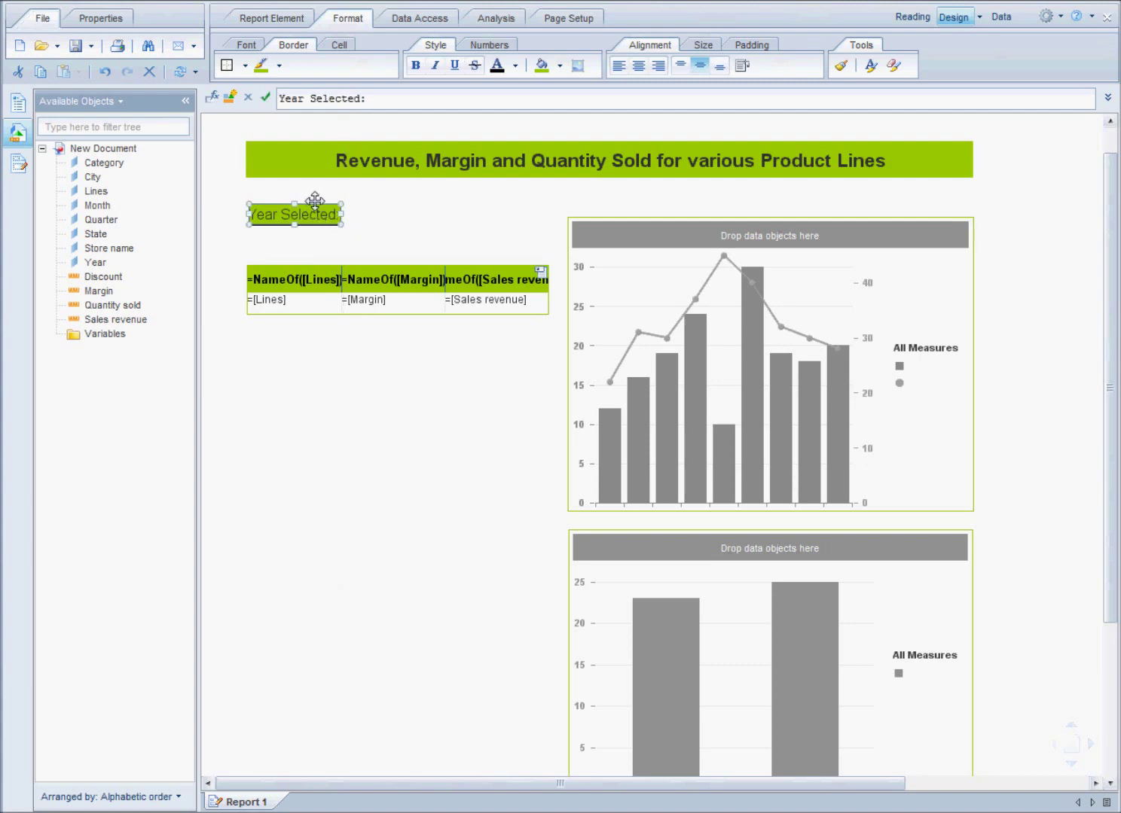
click(301, 236)
Paste a copy of the label below Year Selected: and change its text to 'State Selected:'
right_click(301, 236)
click(353, 304)
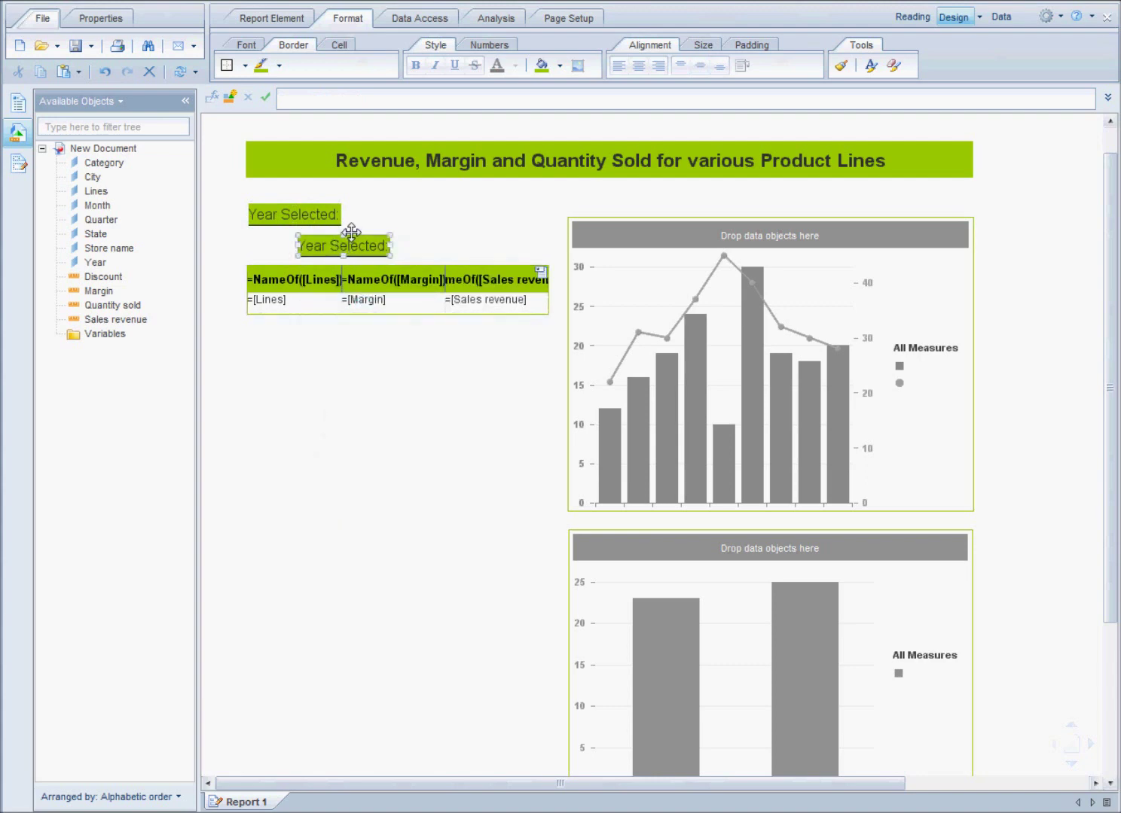
drag(350, 236, 296, 241)
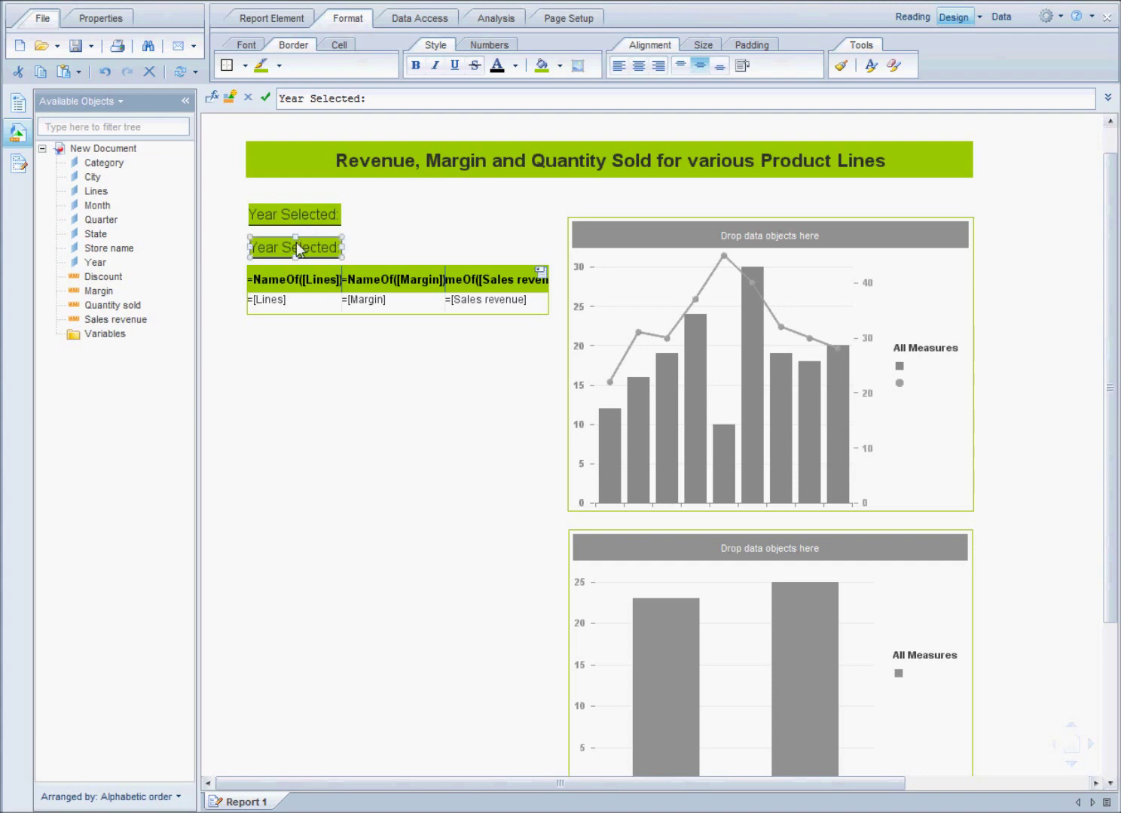
double_click(293, 98)
key(BackSpace)
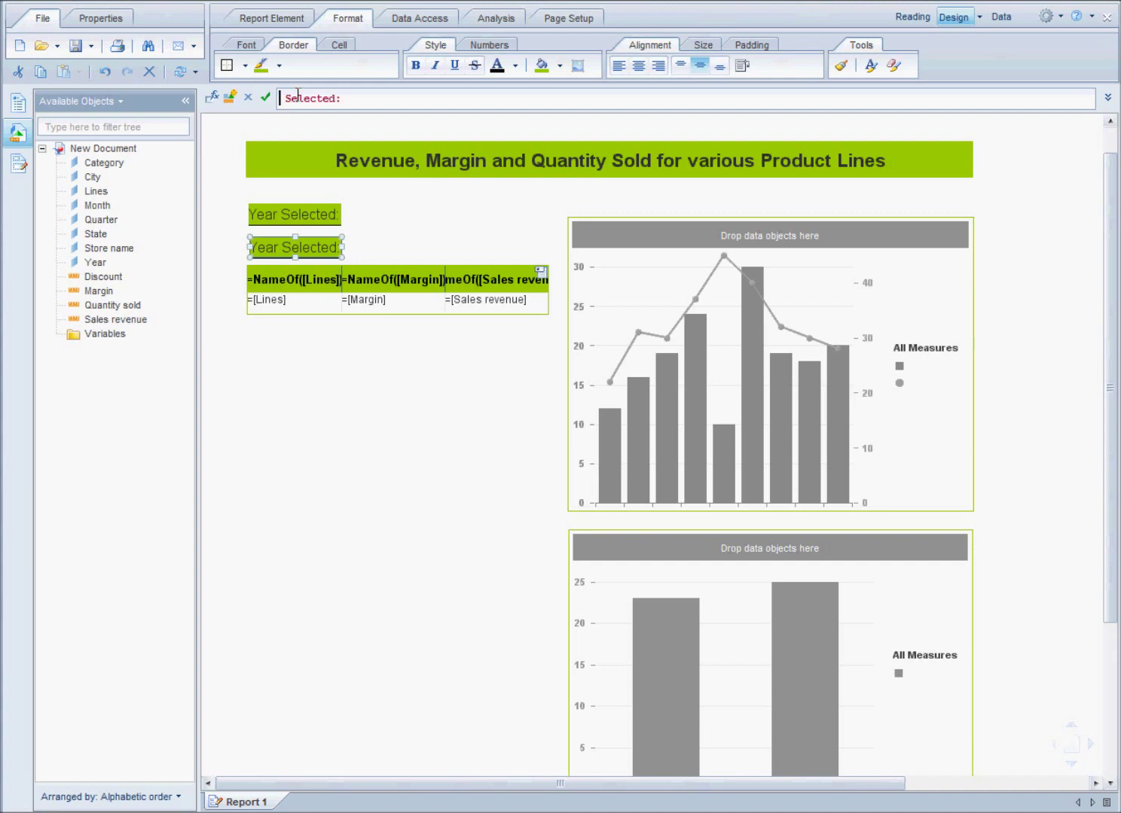
text(State)
click(265, 97)
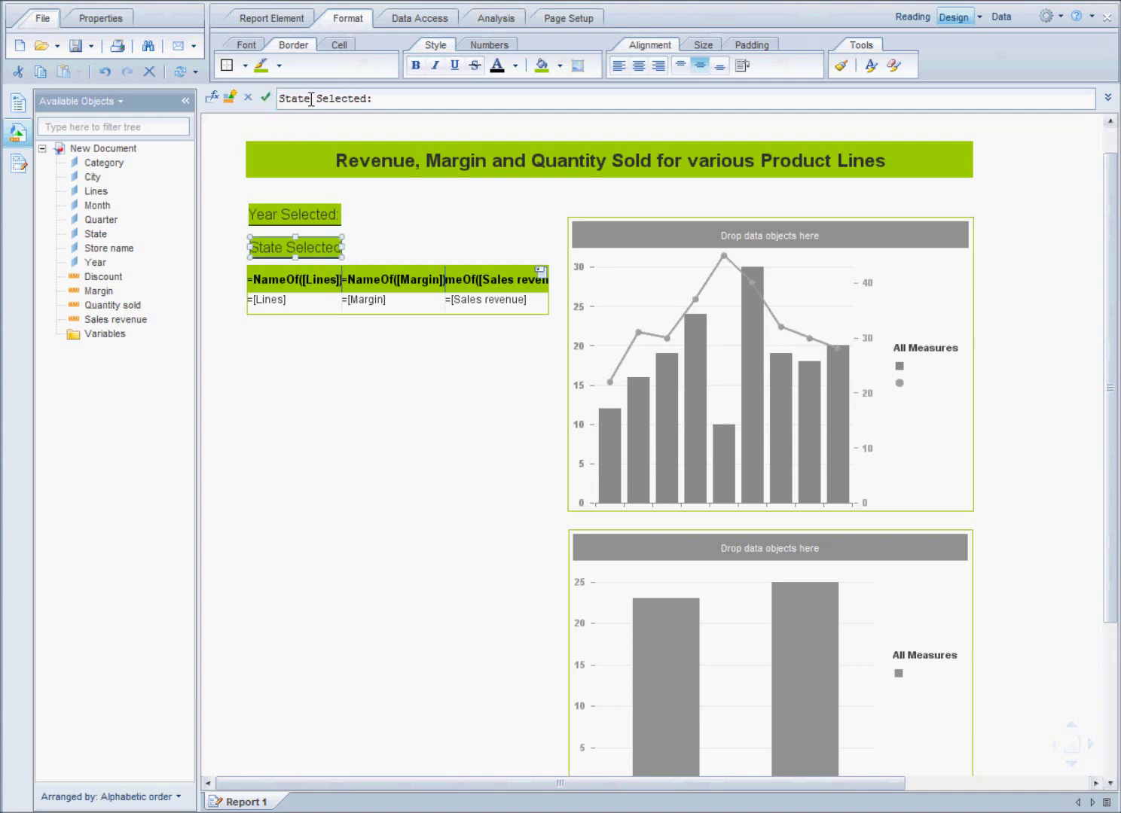
click(316, 99)
Left-align the title, Year Selected: and State Selected: cells
click(296, 220)
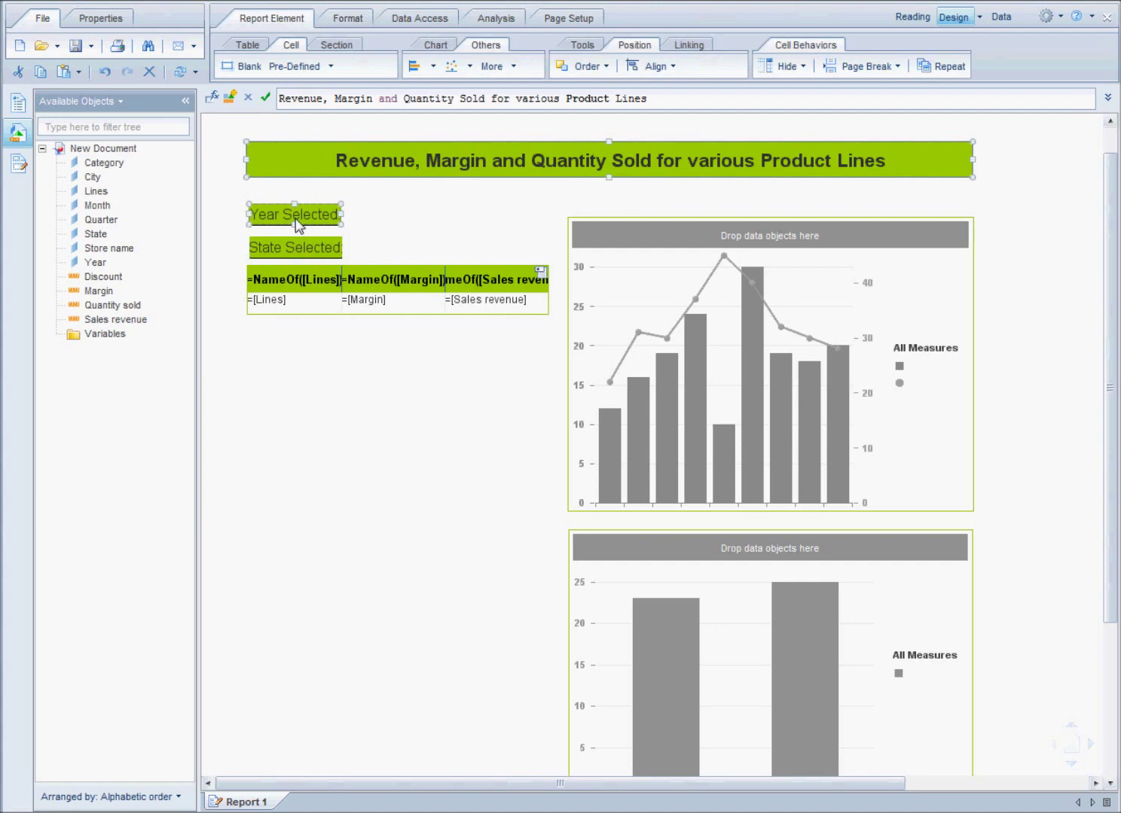
ctrl+click(295, 250)
click(669, 65)
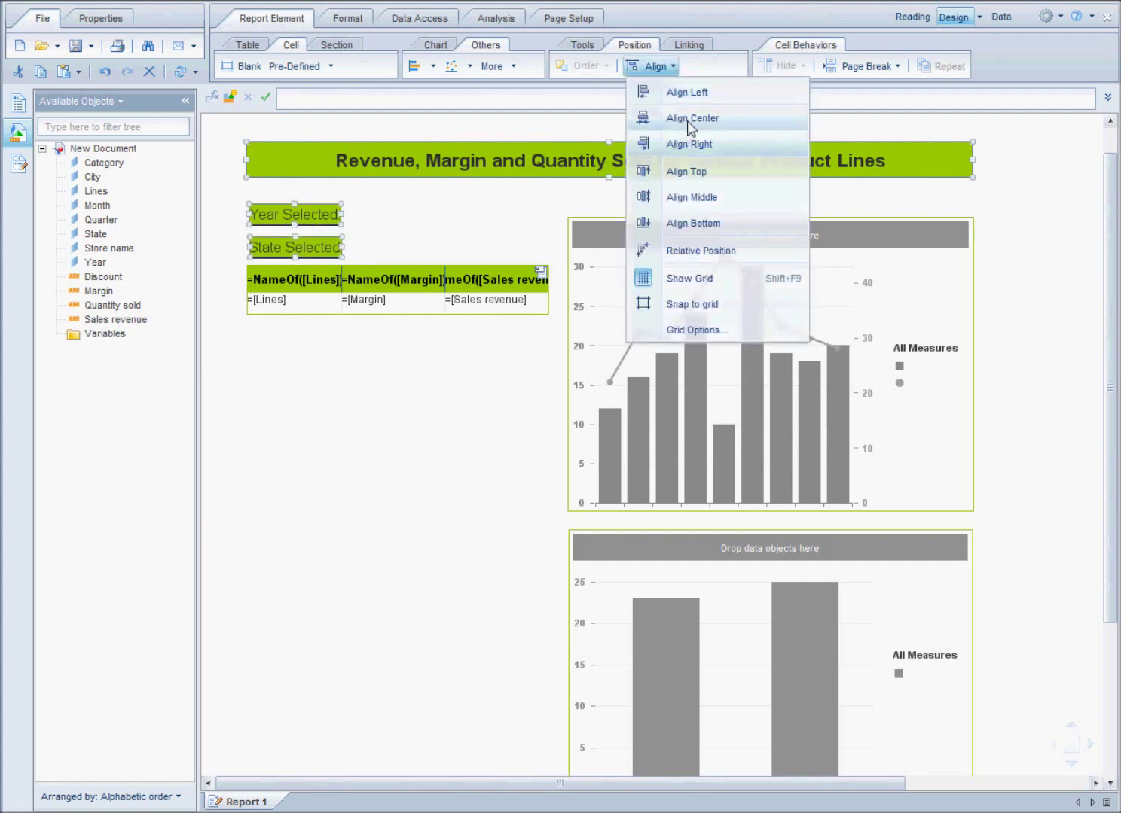
click(694, 100)
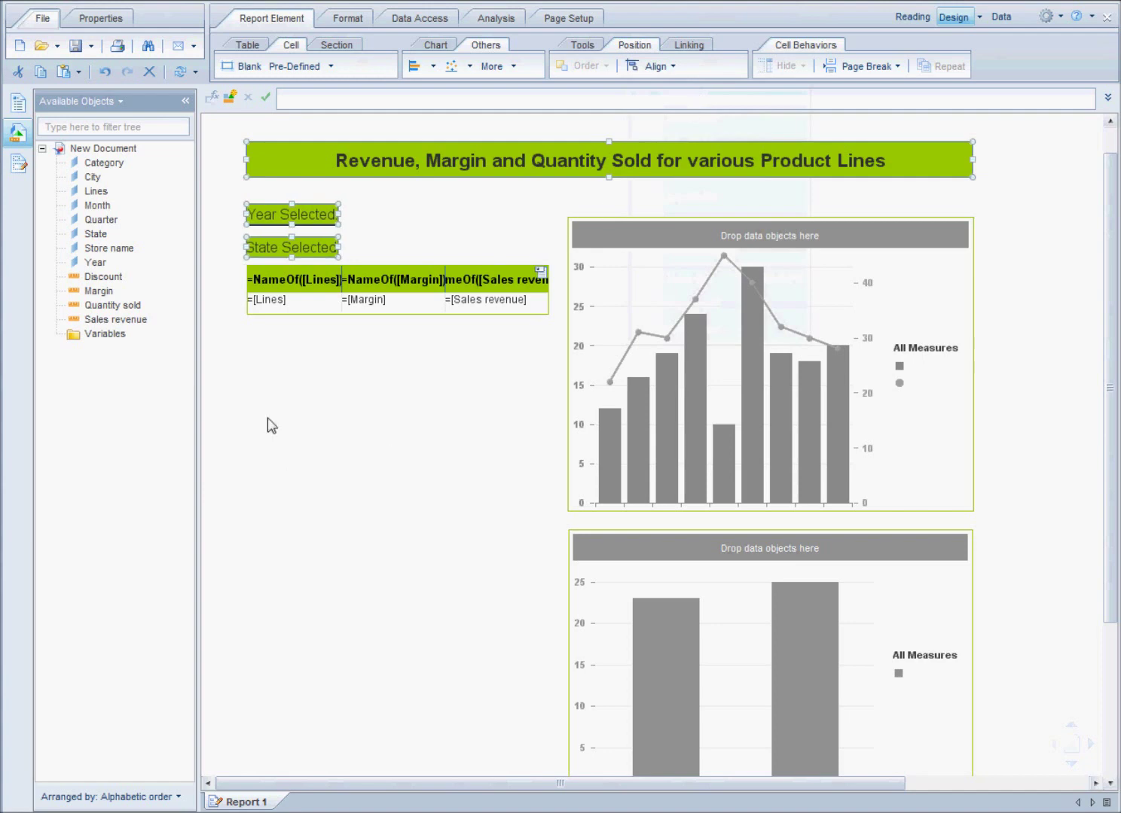
click(308, 381)
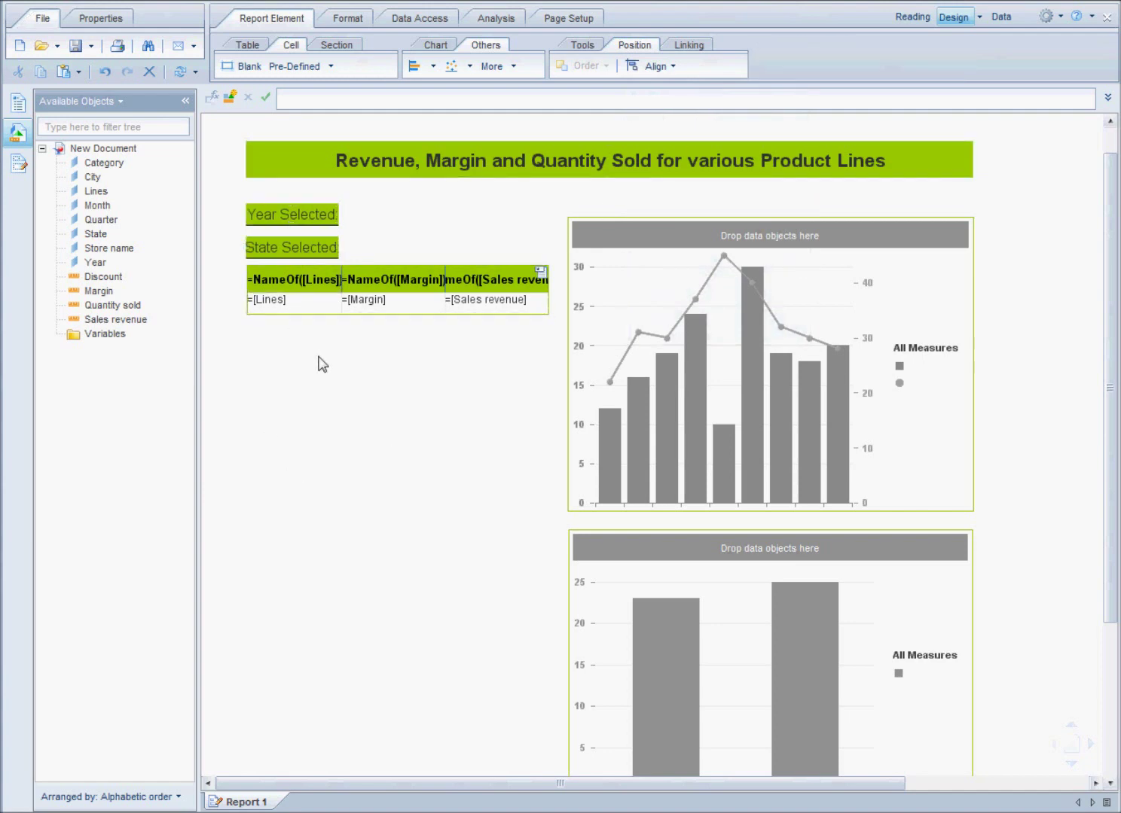
Insert a blank cell beside Year Selected: and make it as tall as the label
click(242, 65)
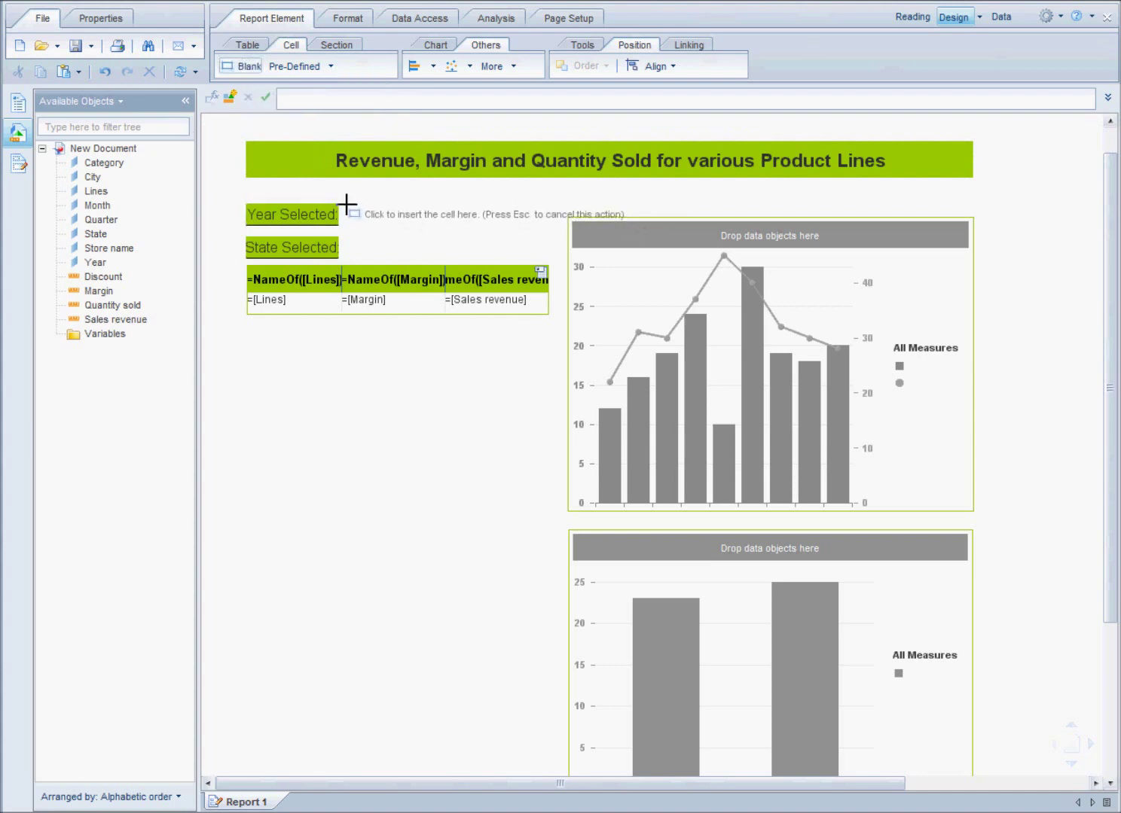
click(347, 214)
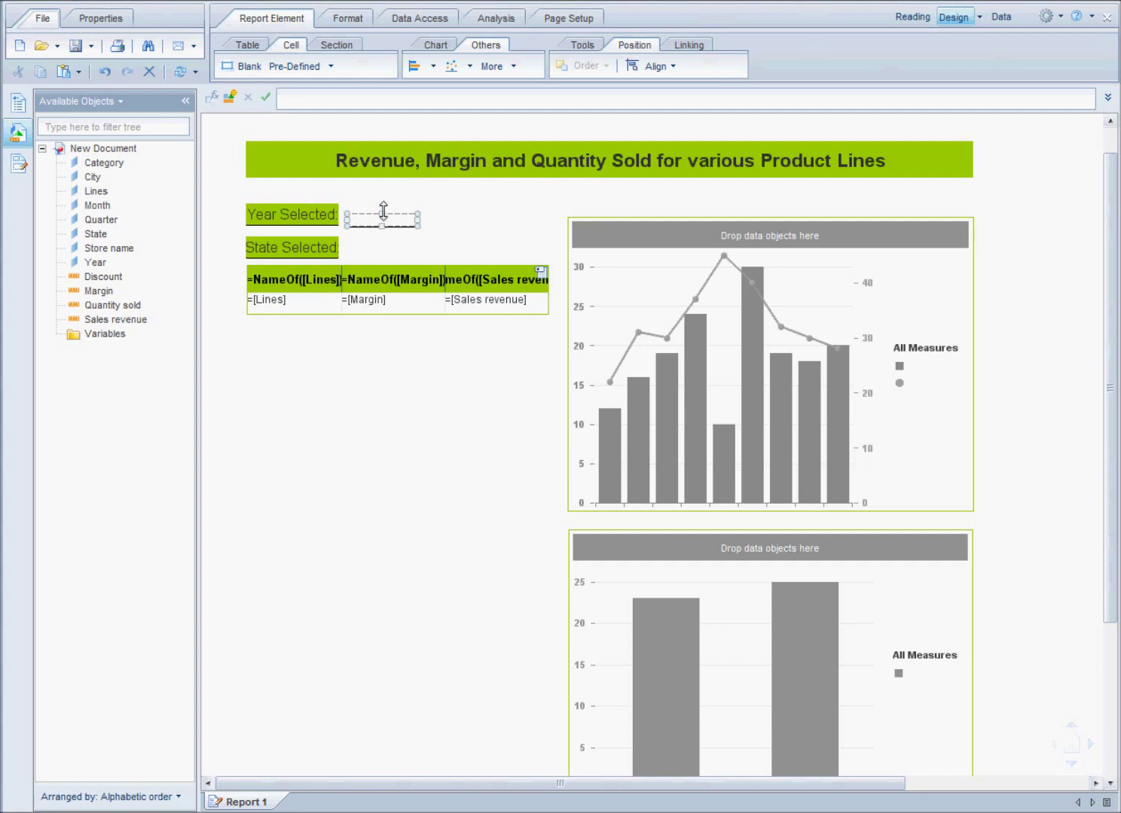
drag(384, 215, 383, 205)
drag(384, 203, 384, 202)
click(353, 21)
click(443, 280)
click(382, 214)
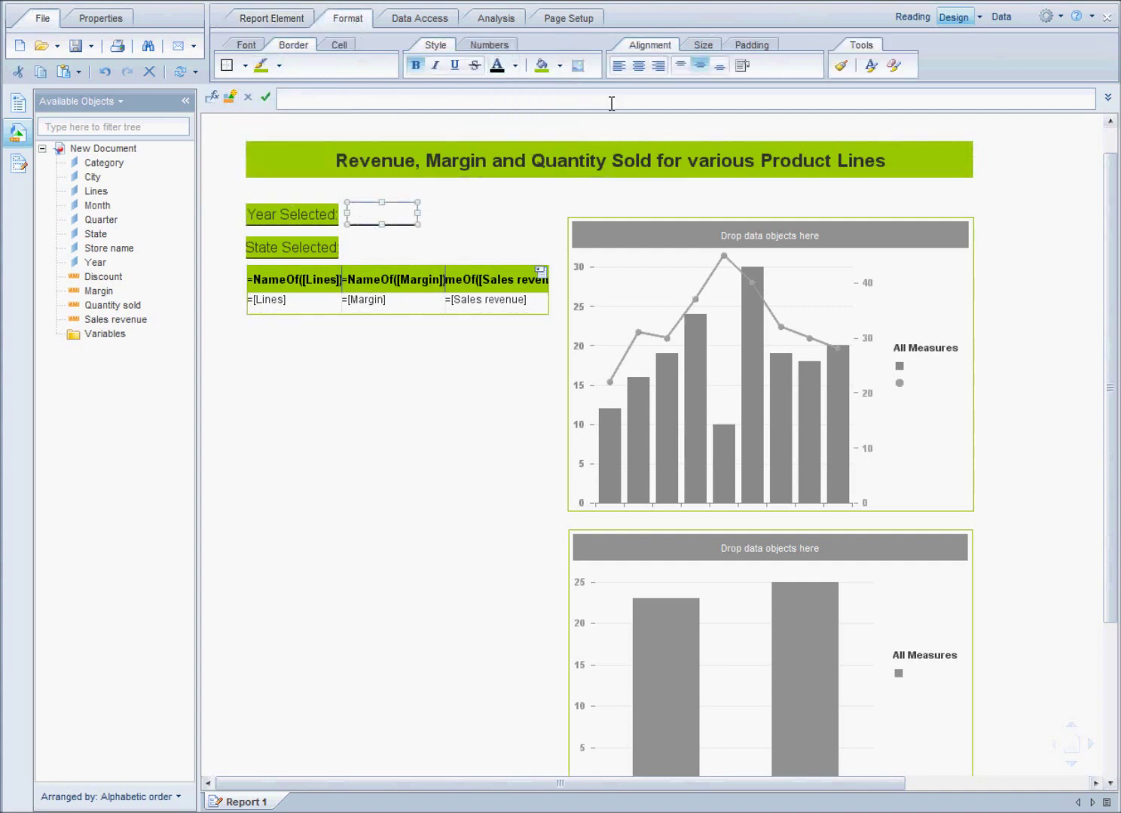
Unbold the new cell and begin its formula with the UserResponse function
click(254, 47)
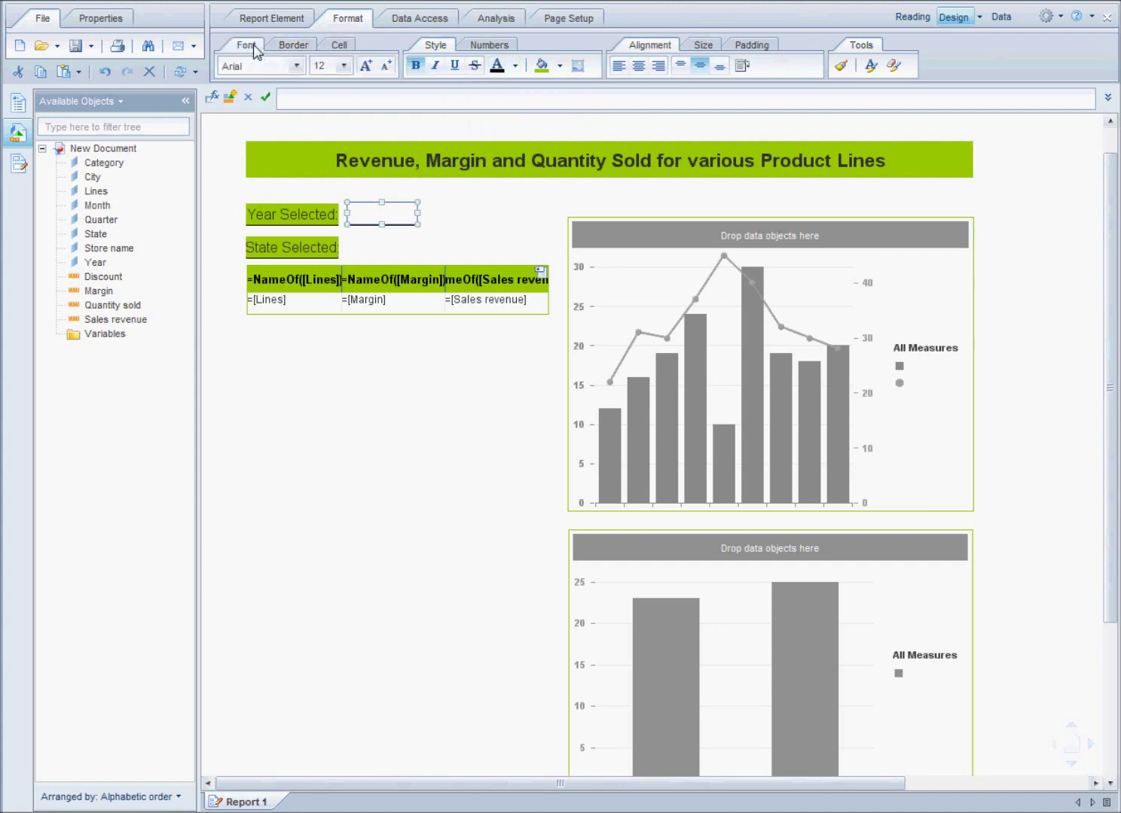
click(415, 66)
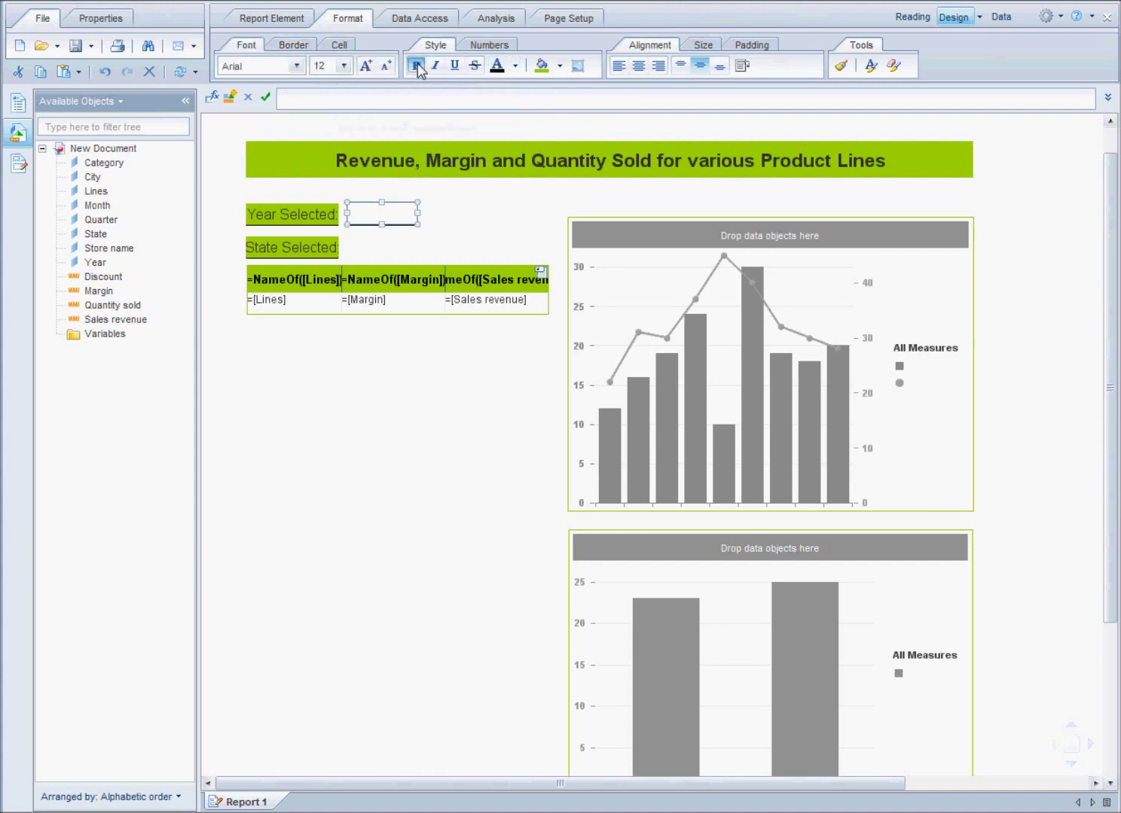
click(302, 100)
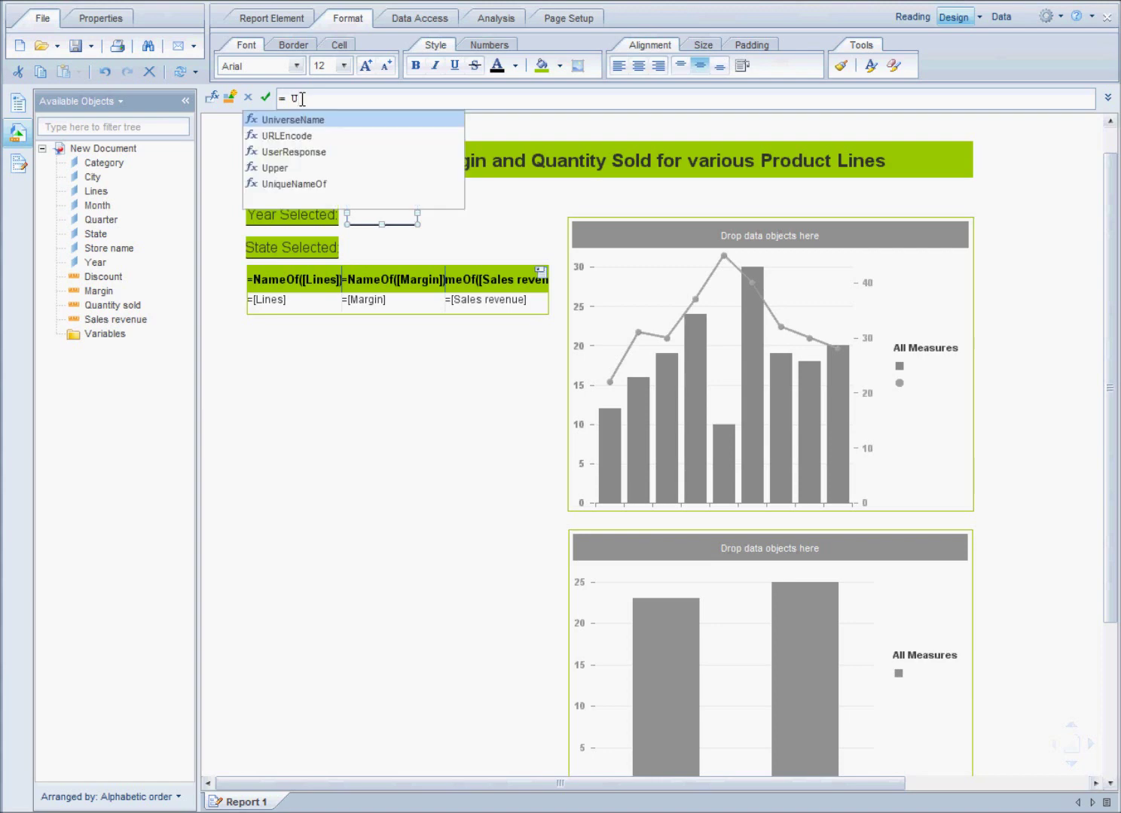
key(Escape)
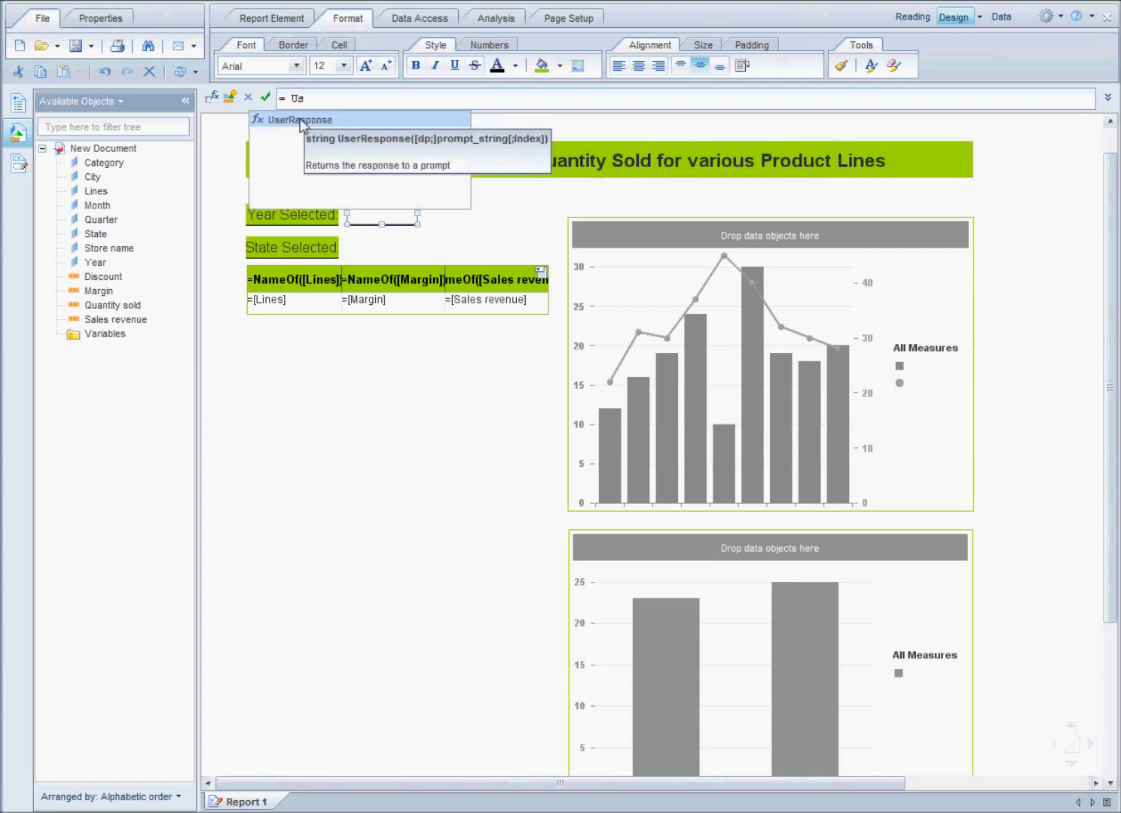
double_click(300, 119)
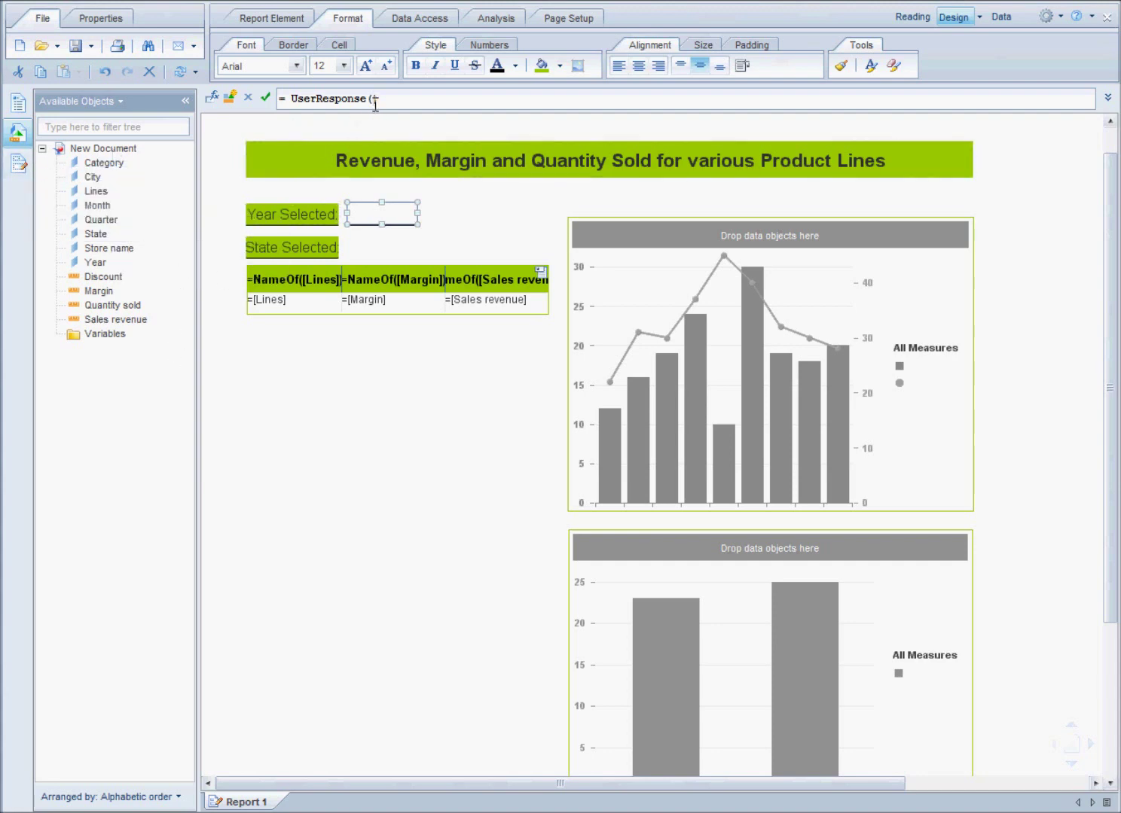
Check prompt names in Document Summary, then complete and validate =UserResponse("Enter Year:")
click(21, 111)
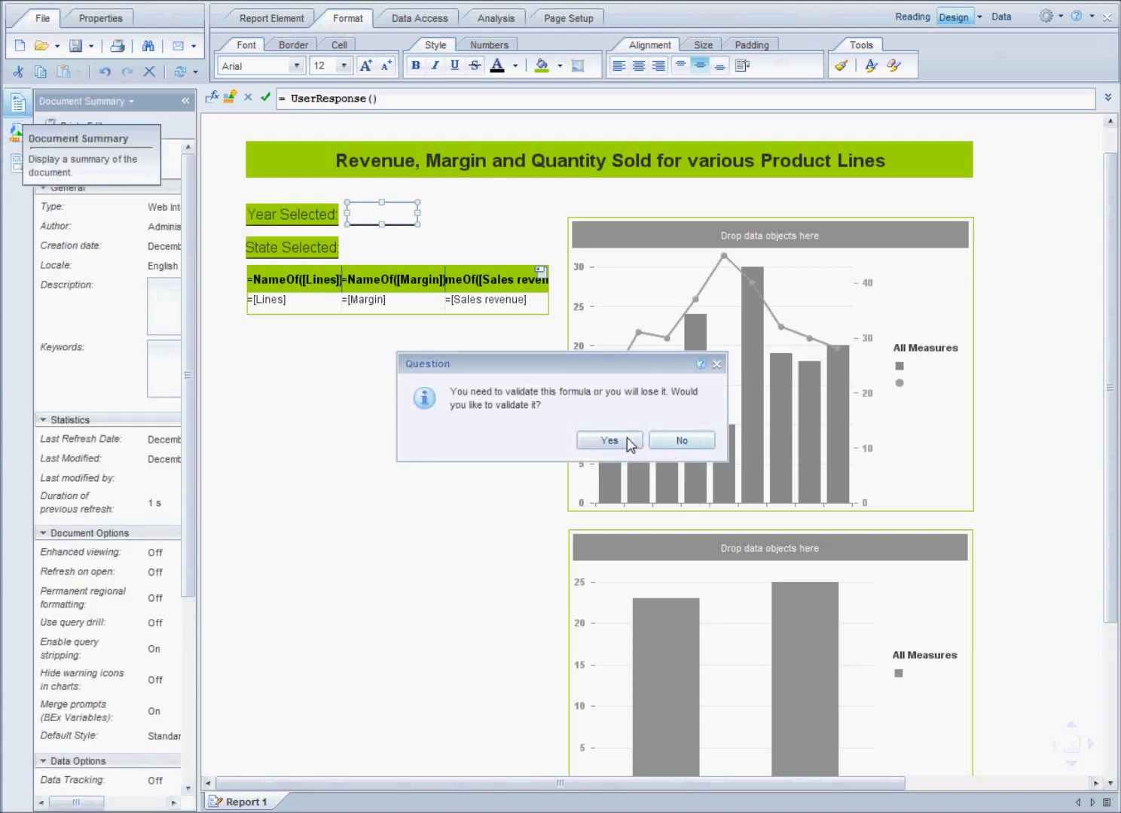
click(677, 437)
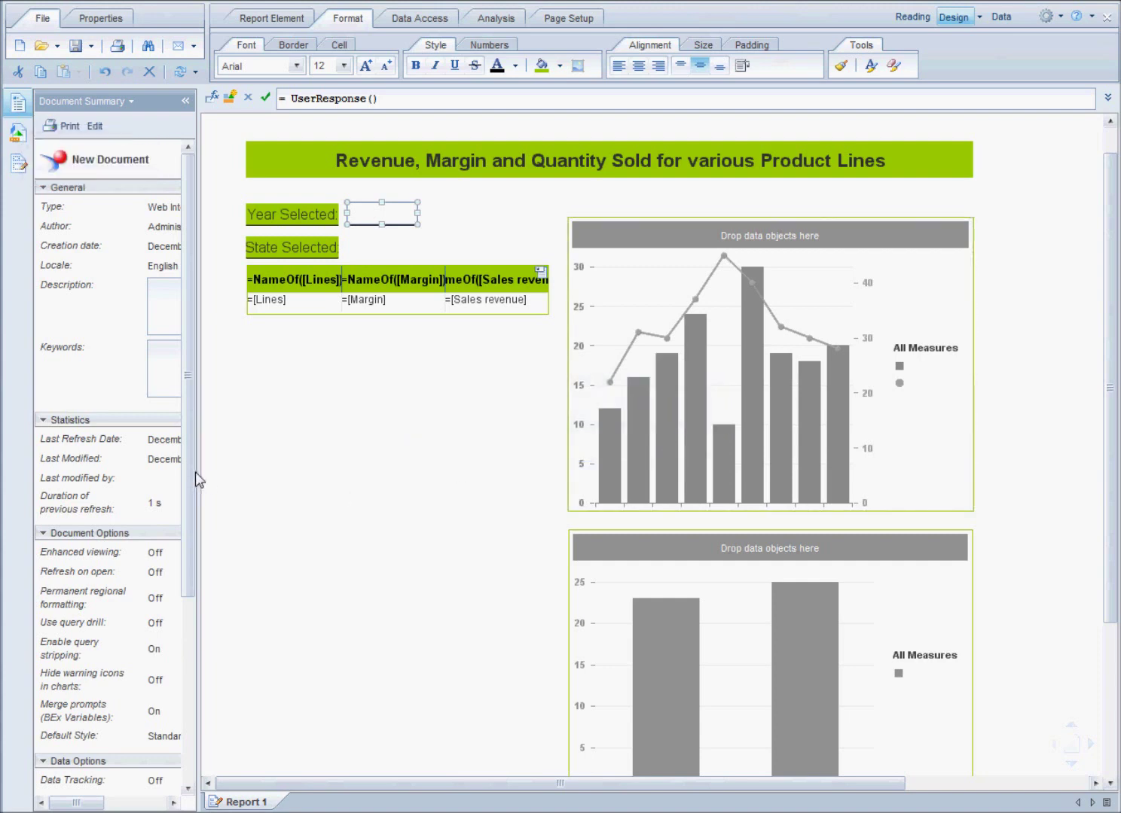
drag(199, 468, 248, 516)
scroll(248, 527, down, 4)
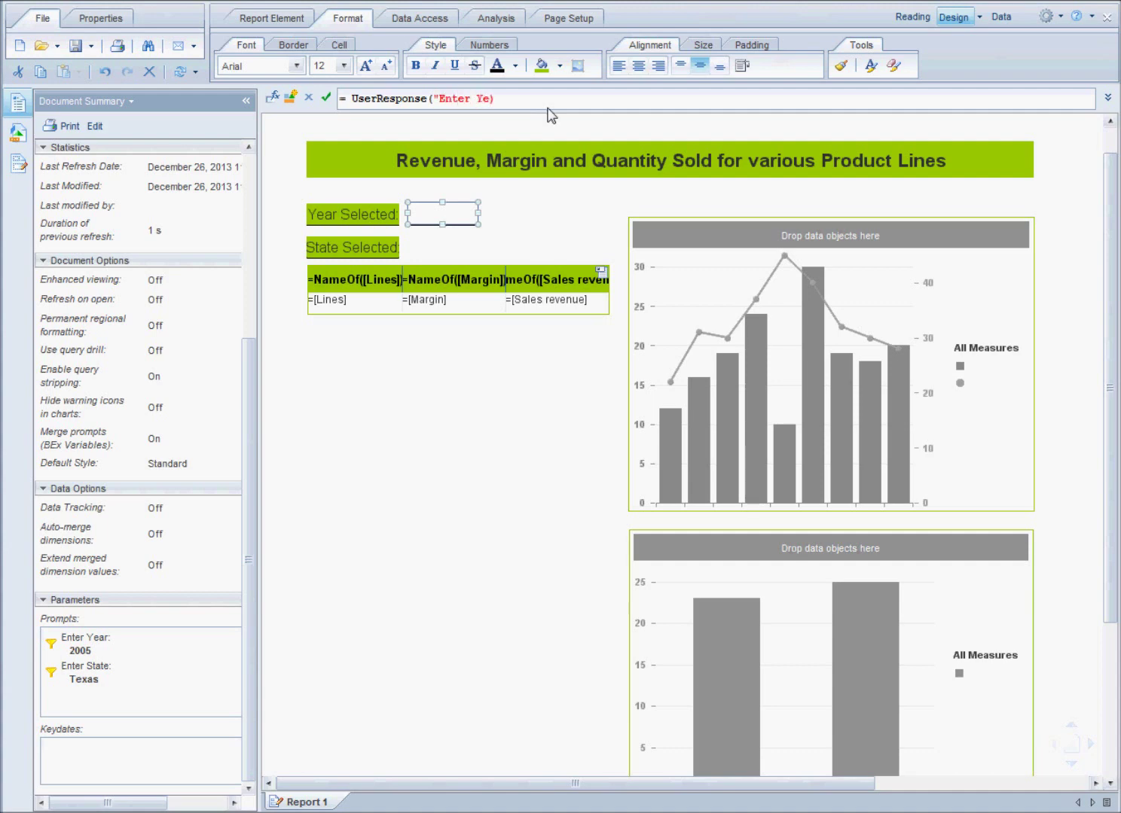
text(:")
click(325, 97)
Widen the Year Selected formula cell and set its border to none
drag(476, 214, 547, 213)
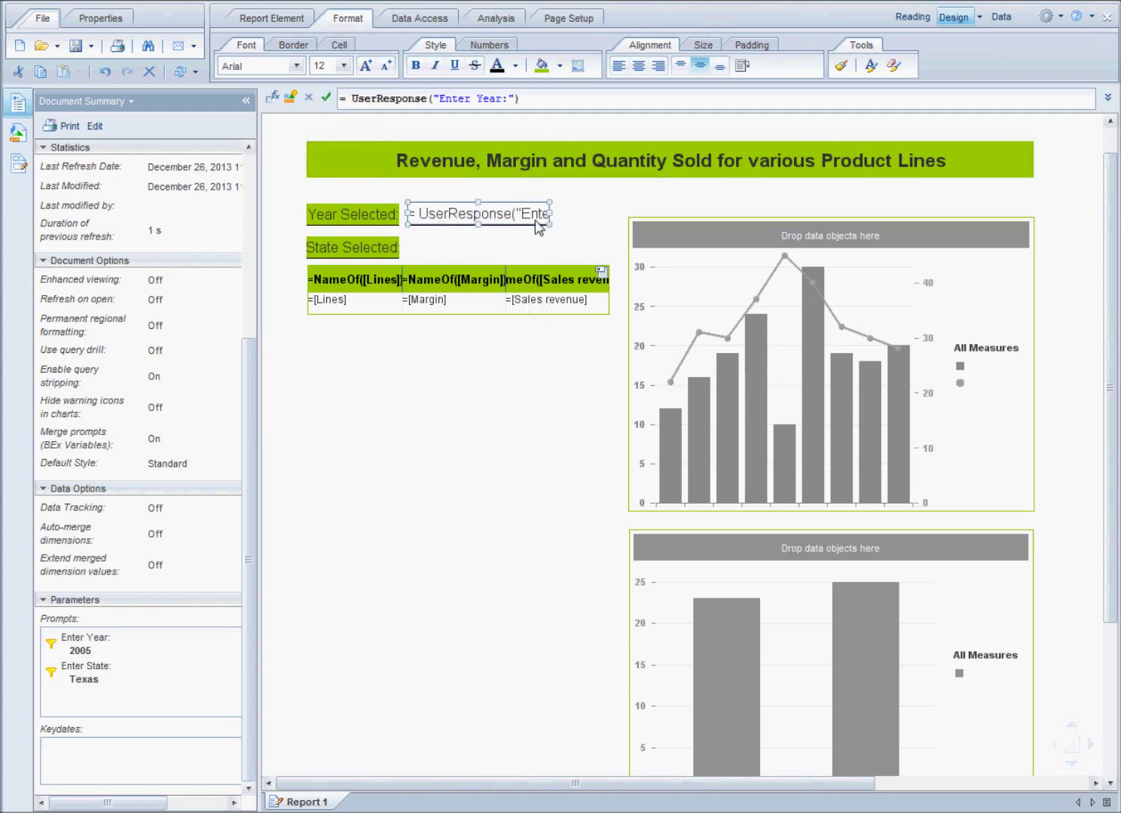
click(460, 249)
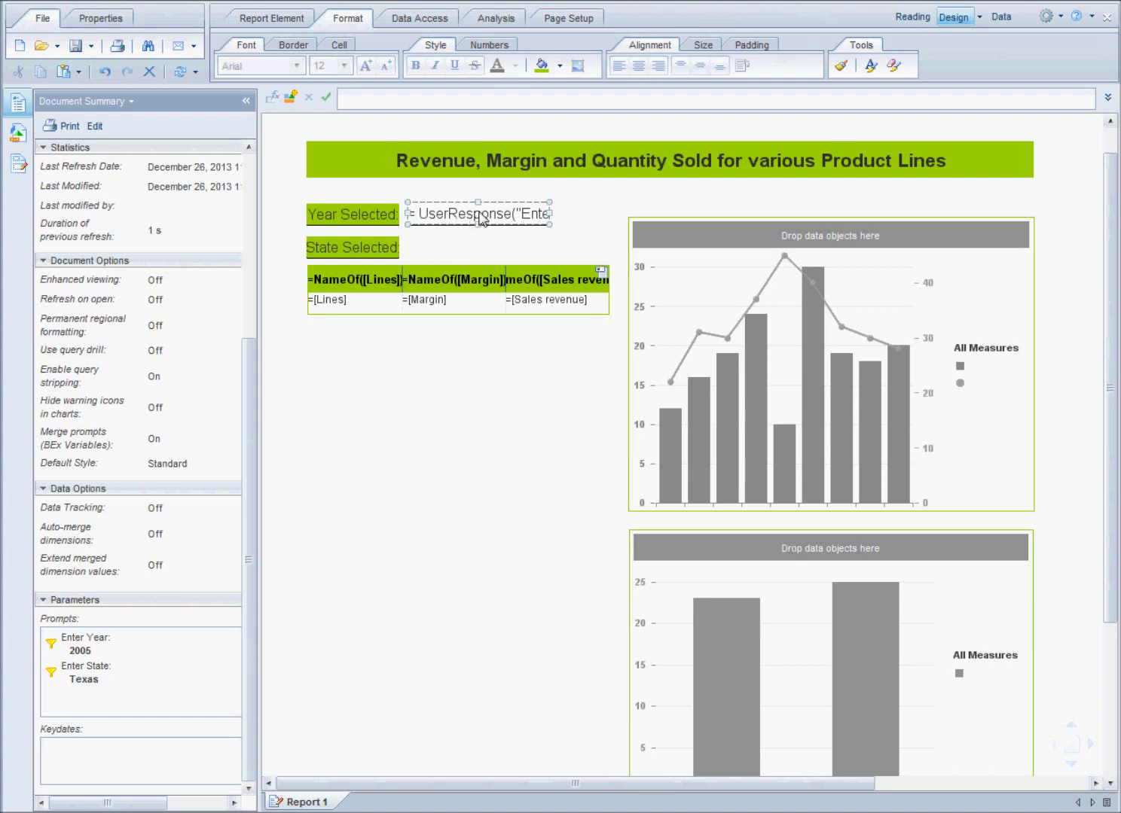
click(481, 219)
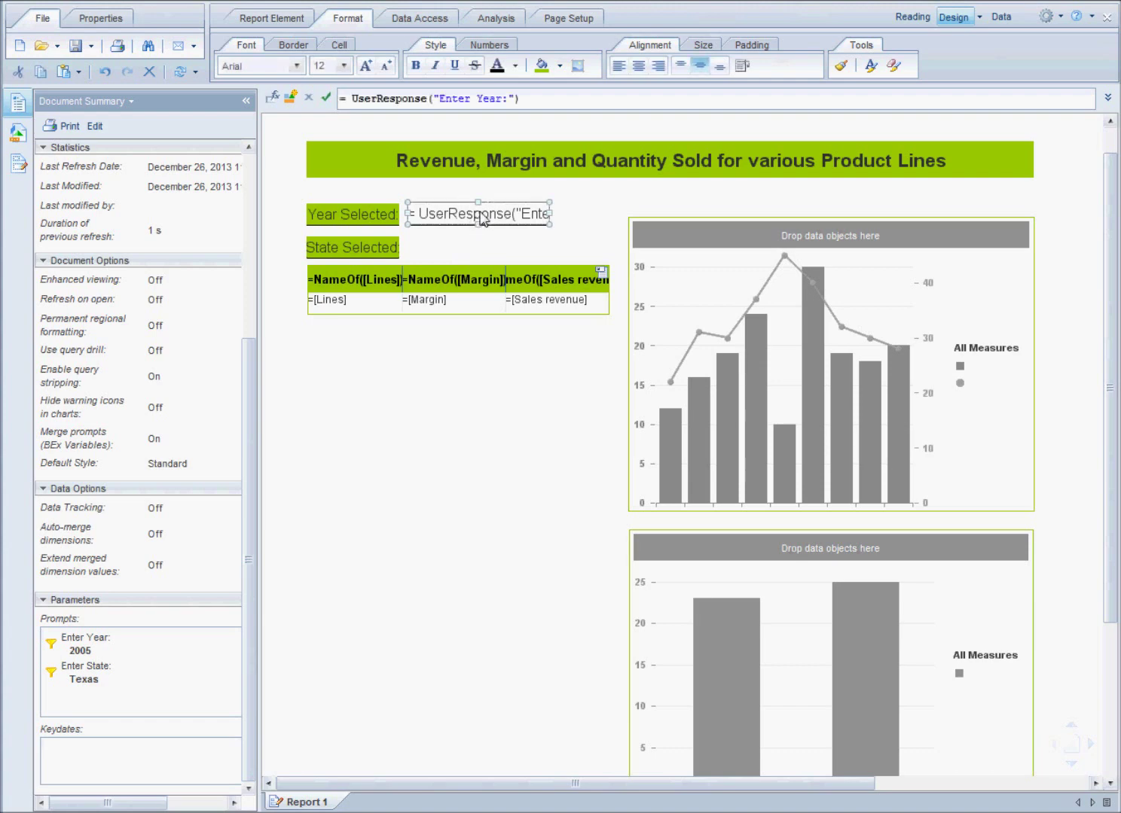
click(294, 47)
click(244, 66)
click(255, 92)
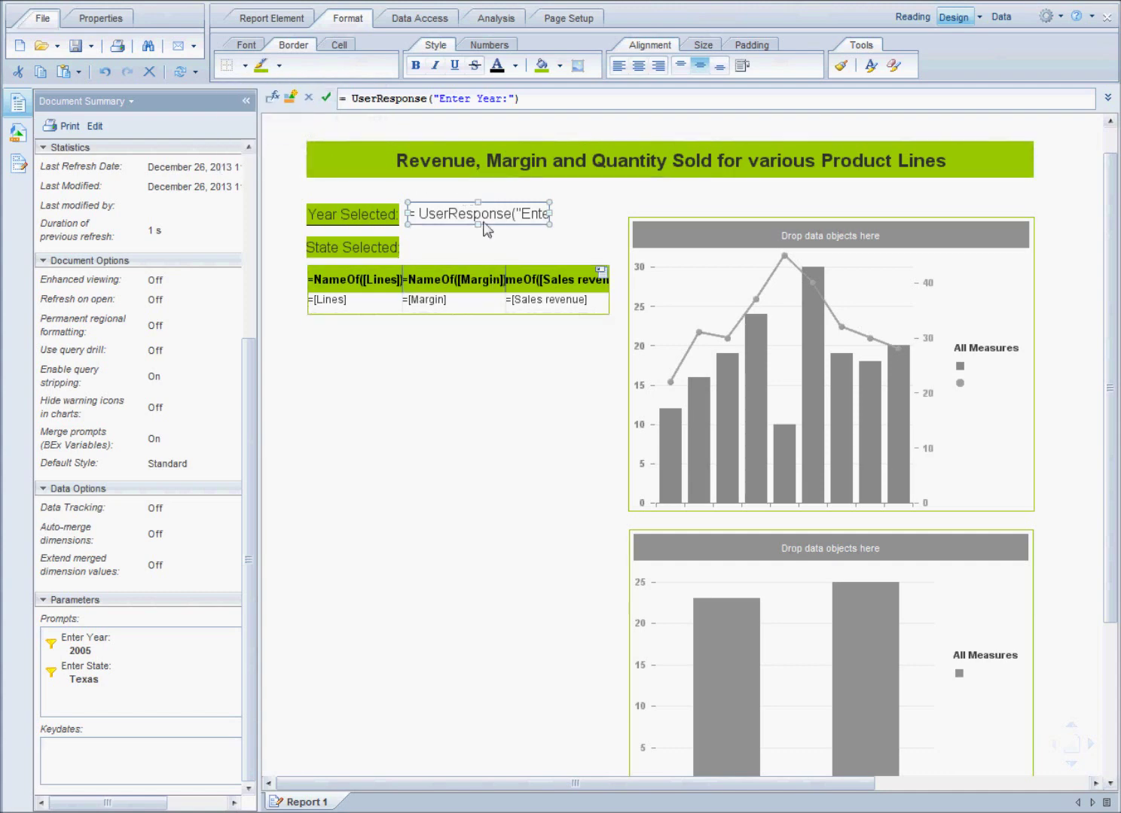
click(477, 255)
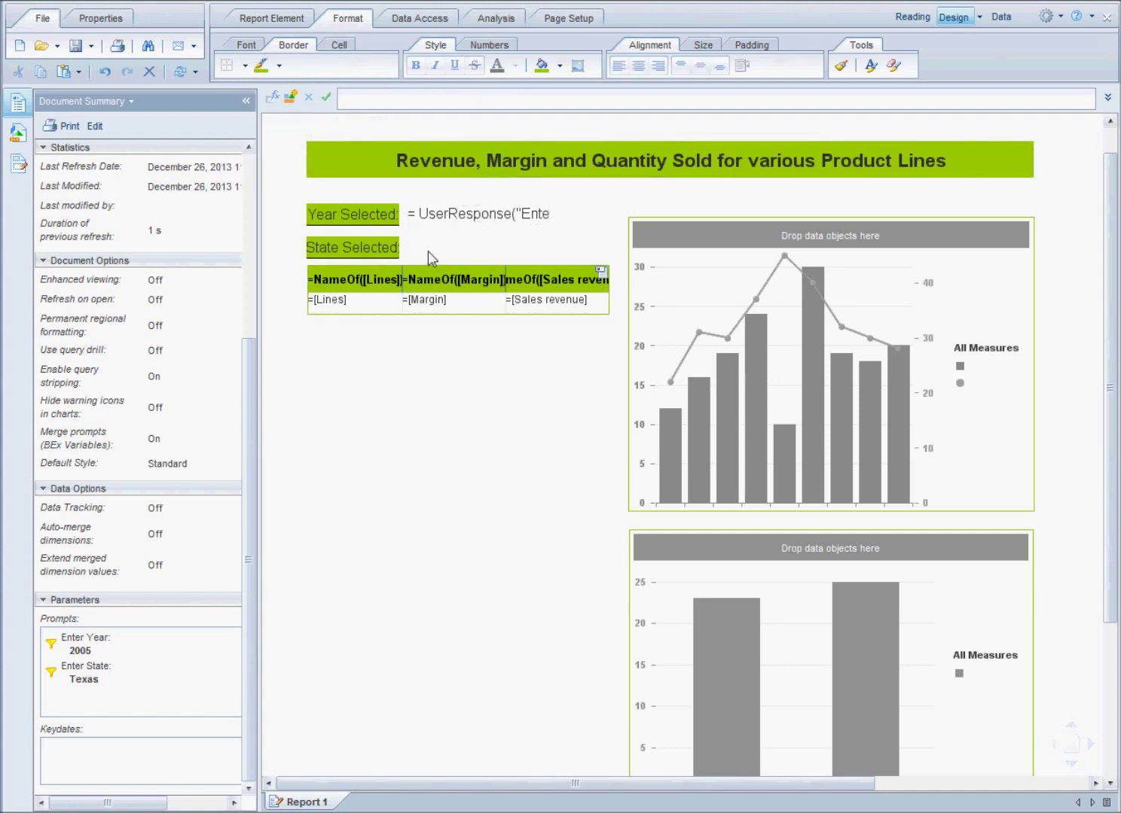
click(271, 18)
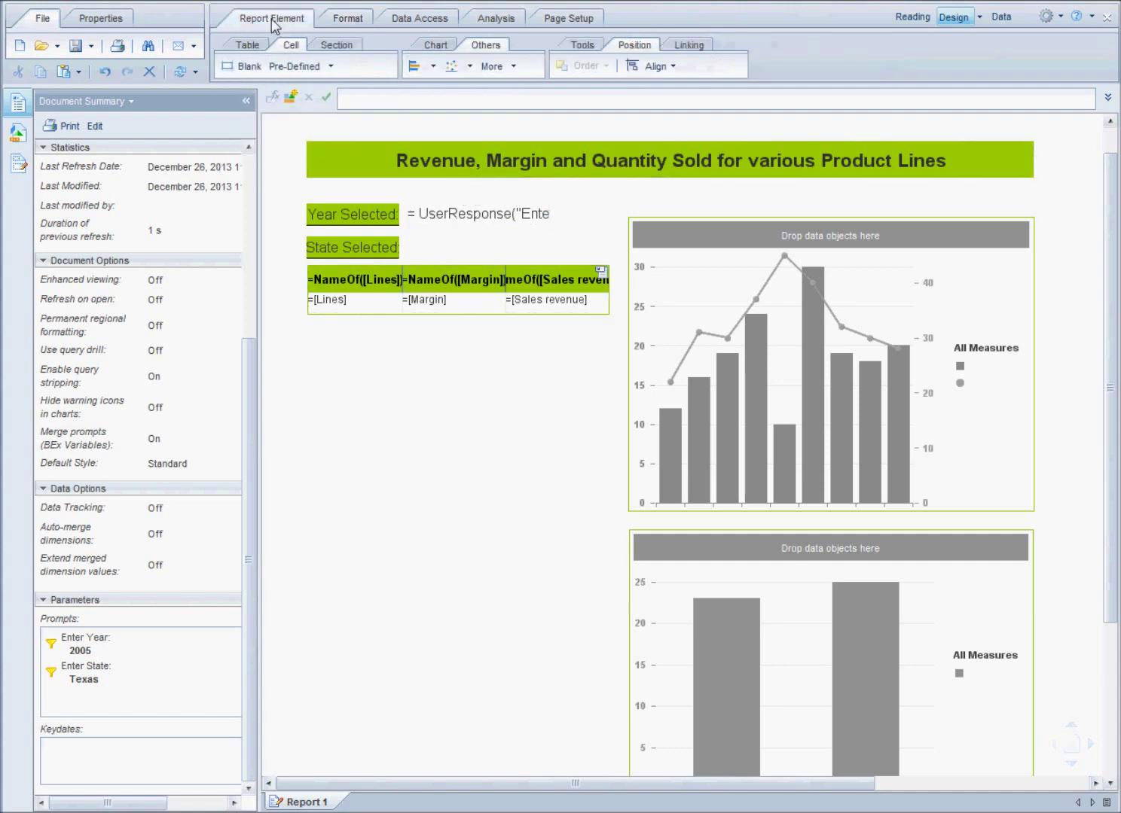
Place a blank cell beside State Selected and widen it
click(246, 72)
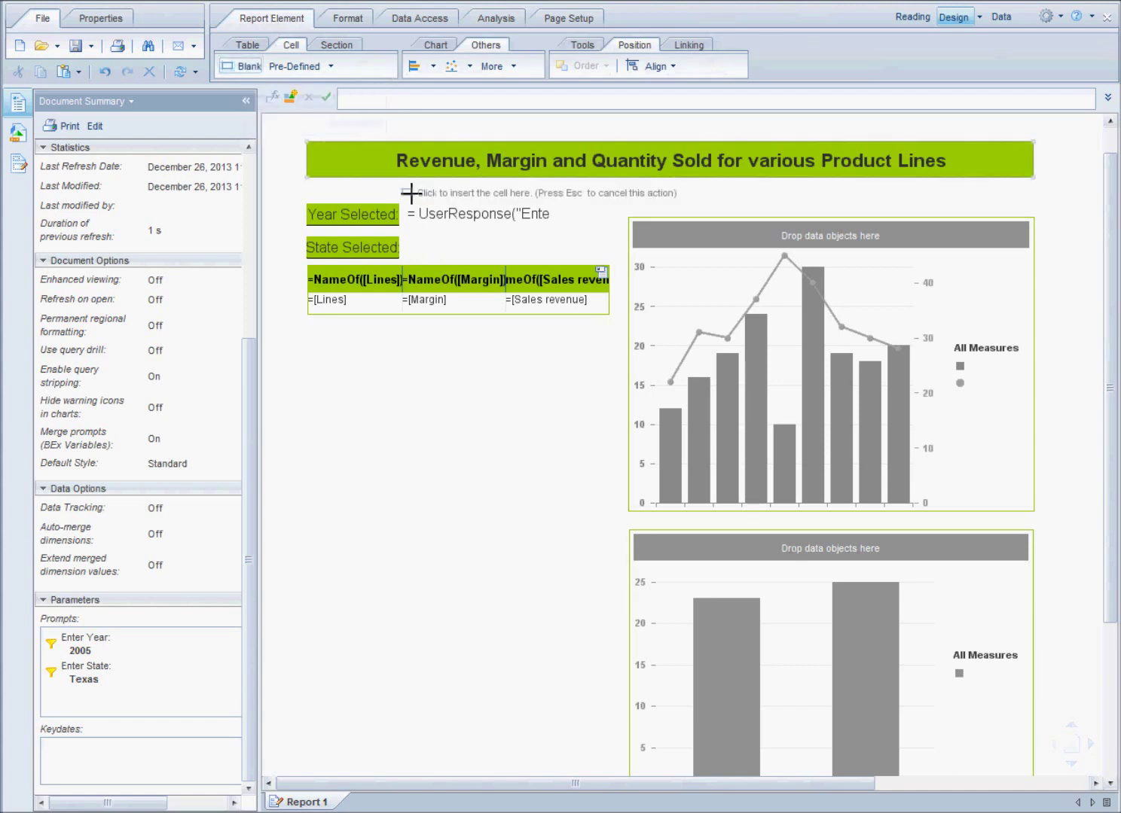
click(411, 243)
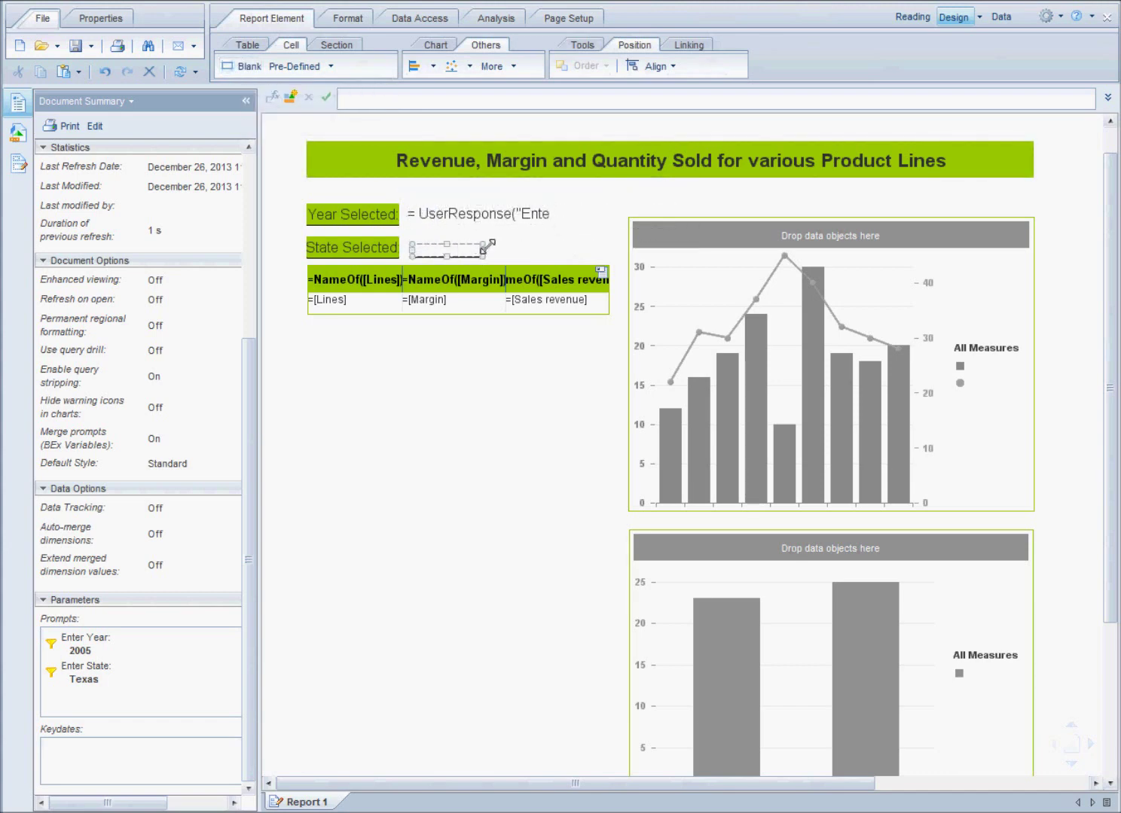
drag(485, 246, 571, 245)
click(490, 243)
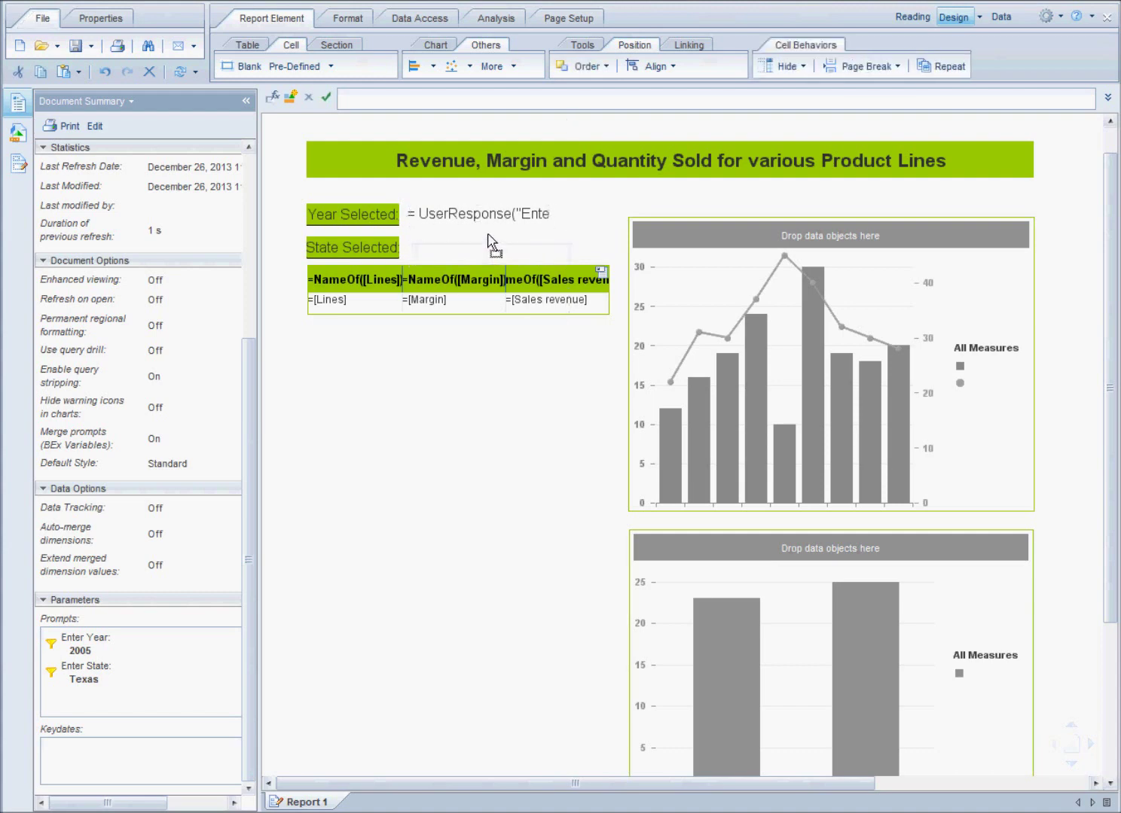
click(491, 243)
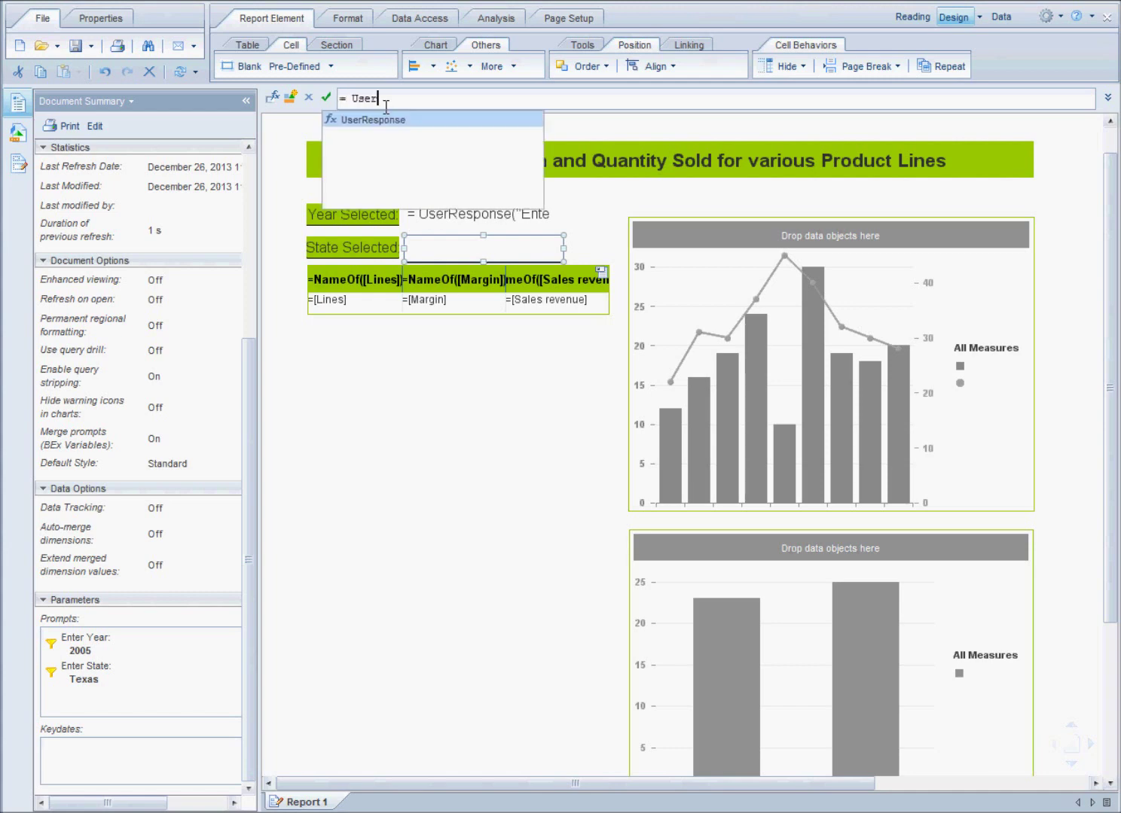
Give the new cell the formula =UserResponse("Enter State:") and validate it
double_click(383, 120)
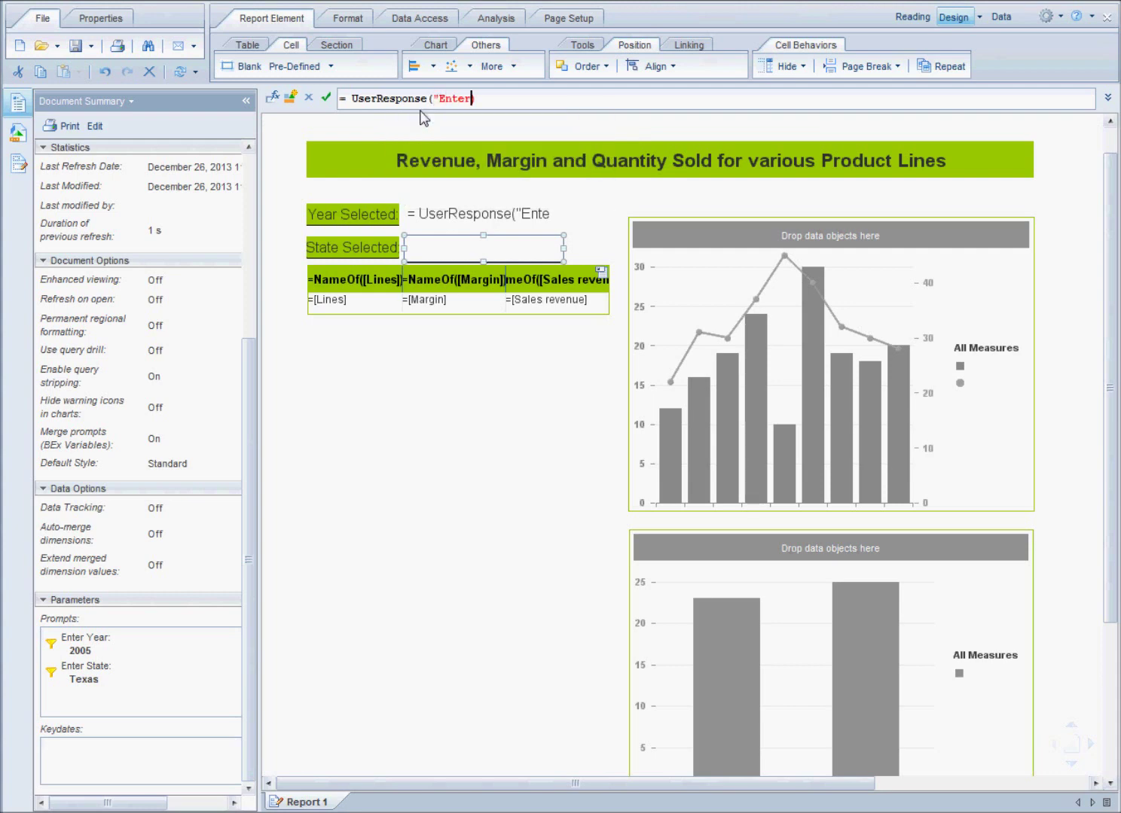
text("Enter State")
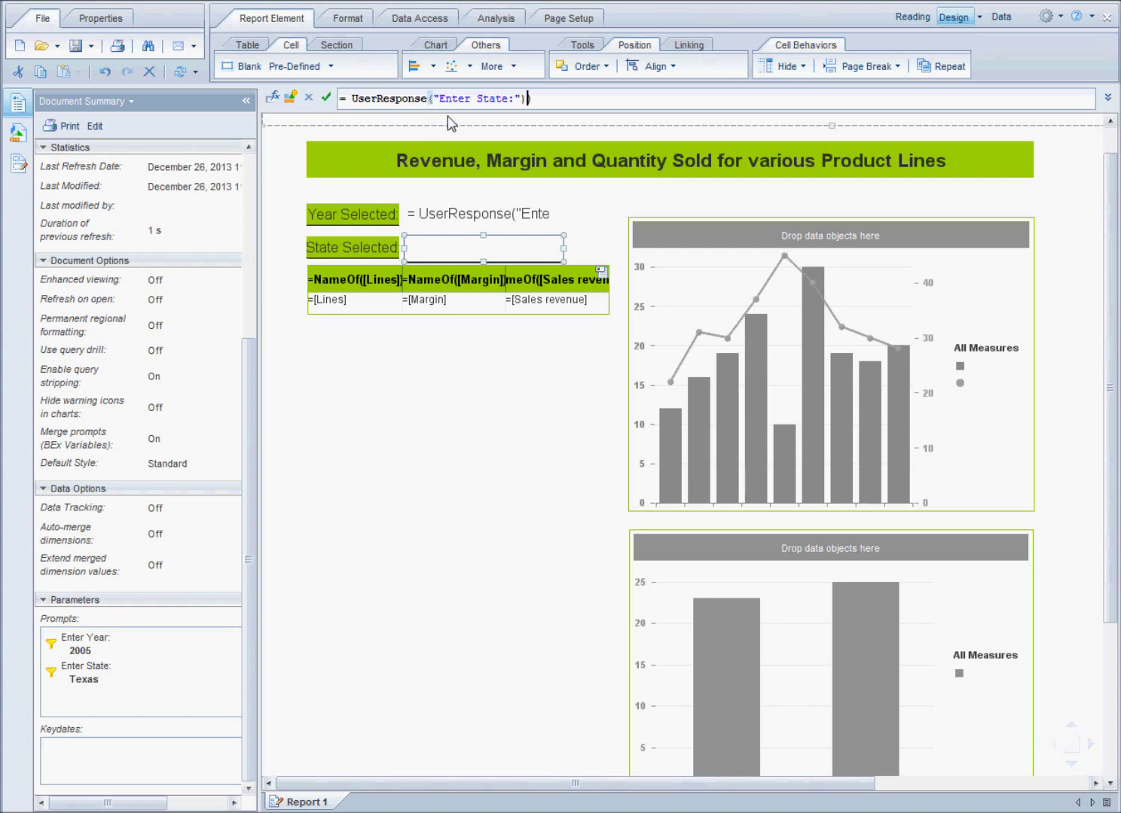
key(BackSpace)
click(501, 218)
click(607, 442)
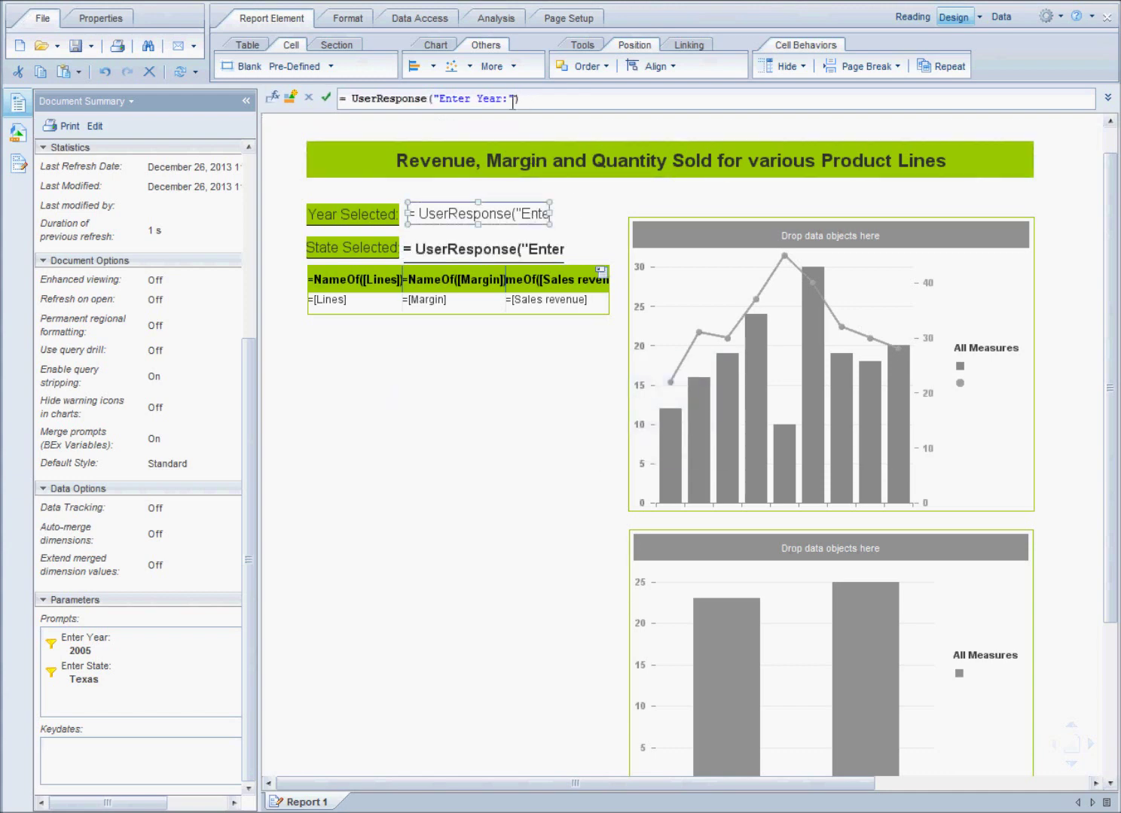
Make the State Selected response cell non-bold and borderless
click(461, 249)
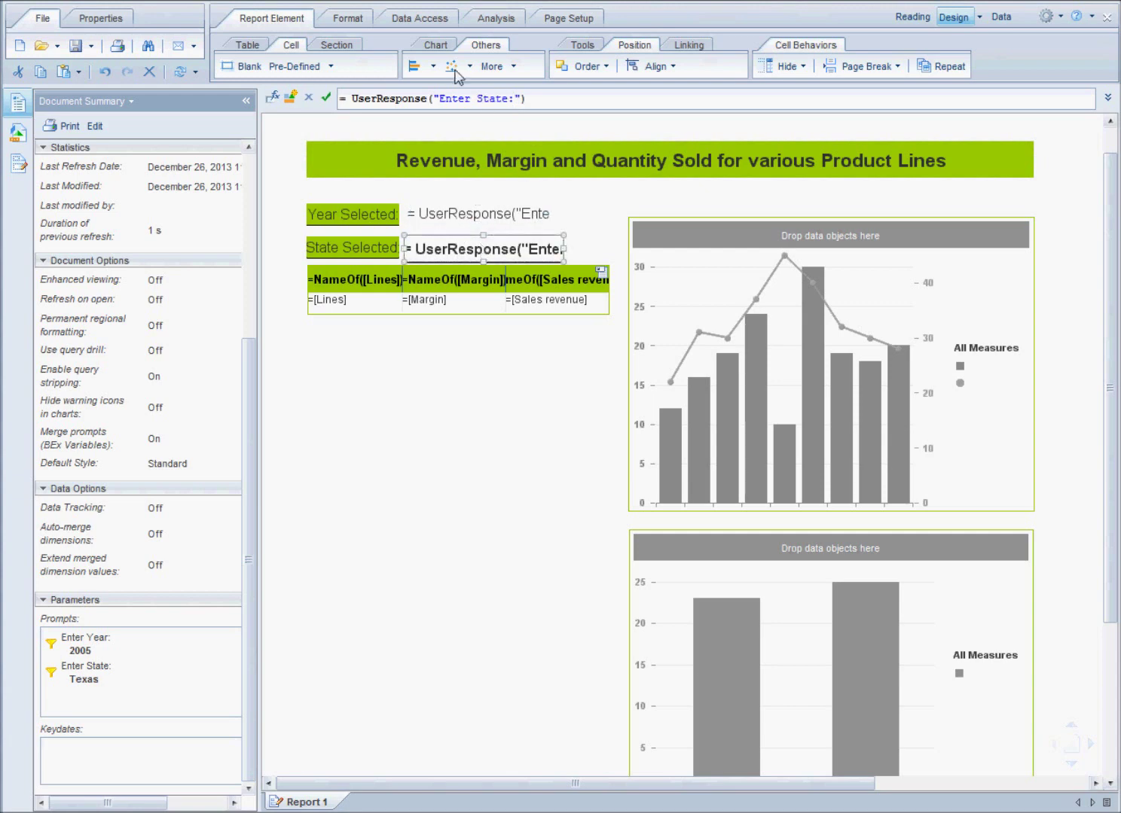
click(348, 18)
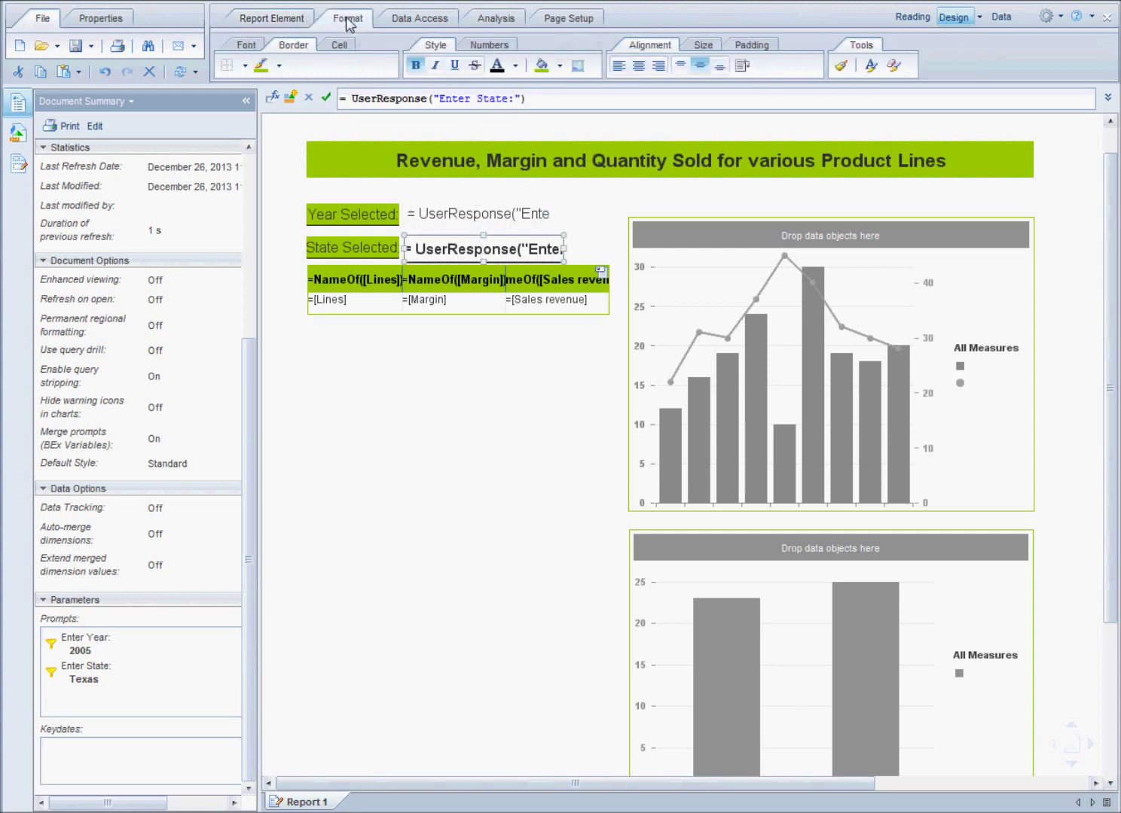
click(416, 65)
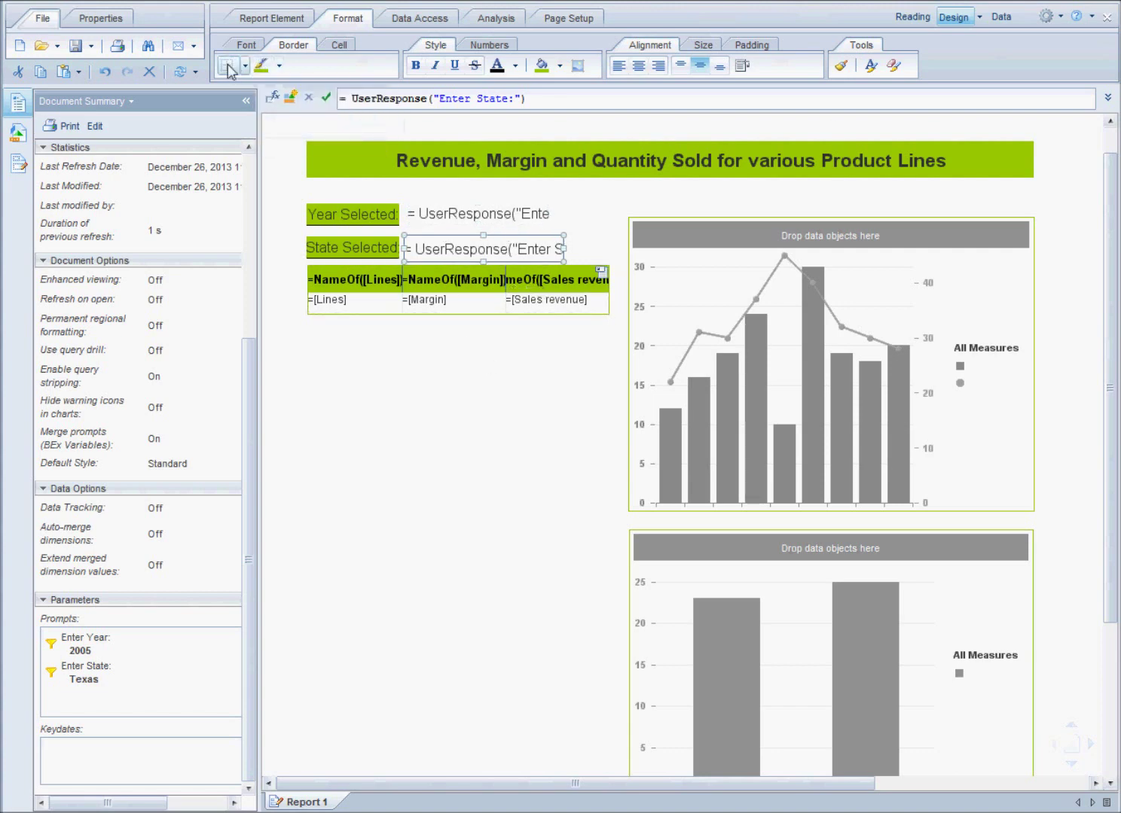
click(488, 411)
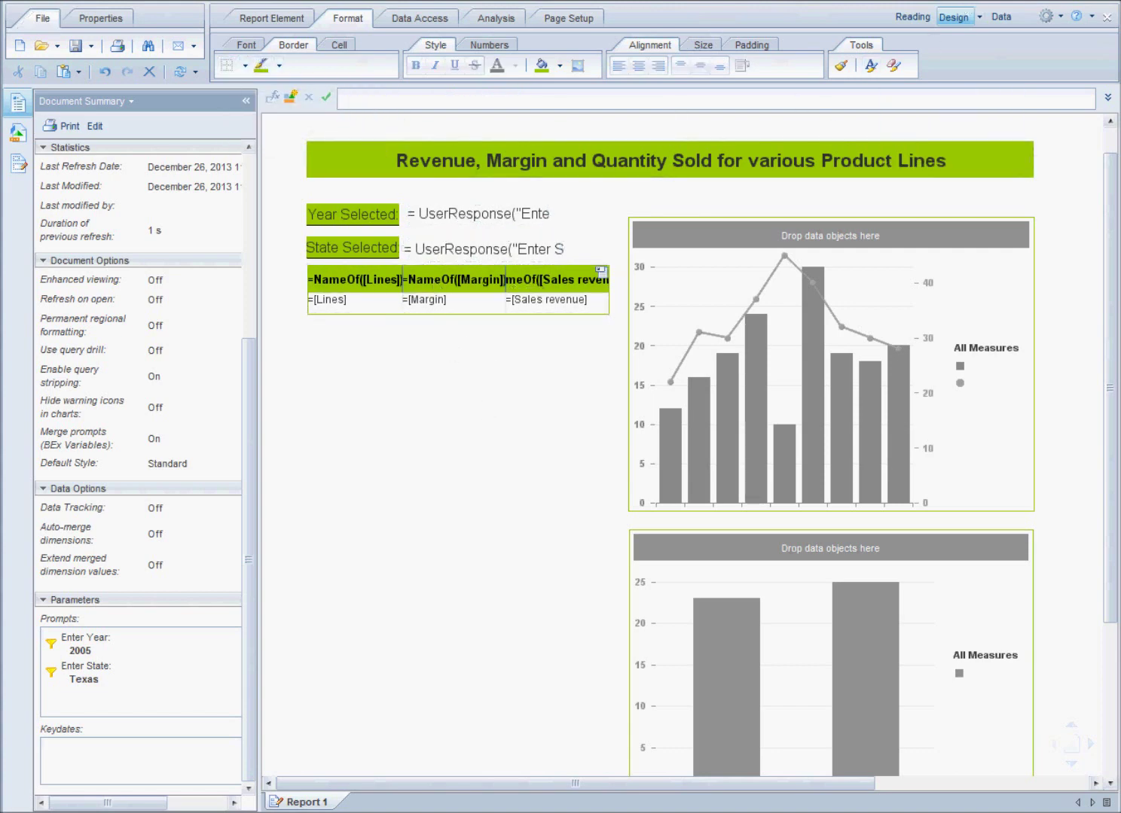
click(979, 17)
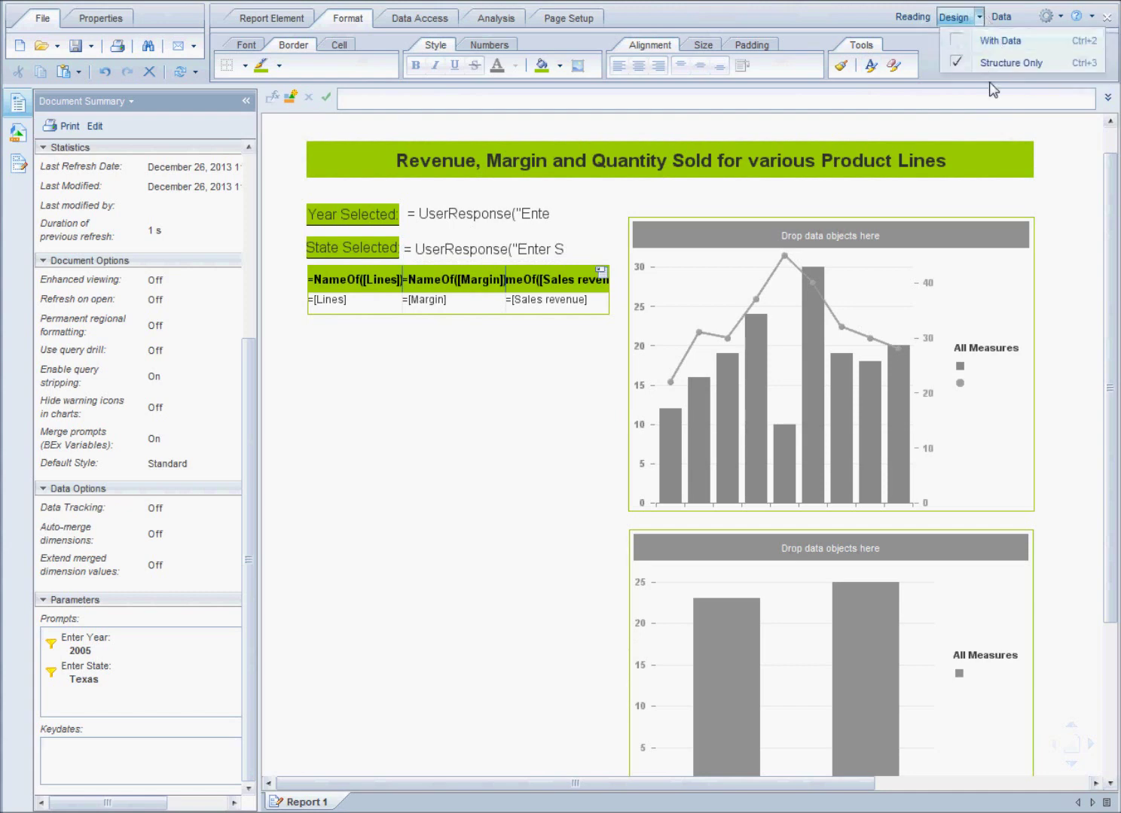
Show the report with data (2005, Texas) and align the Texas cell beside State Selected
click(1002, 38)
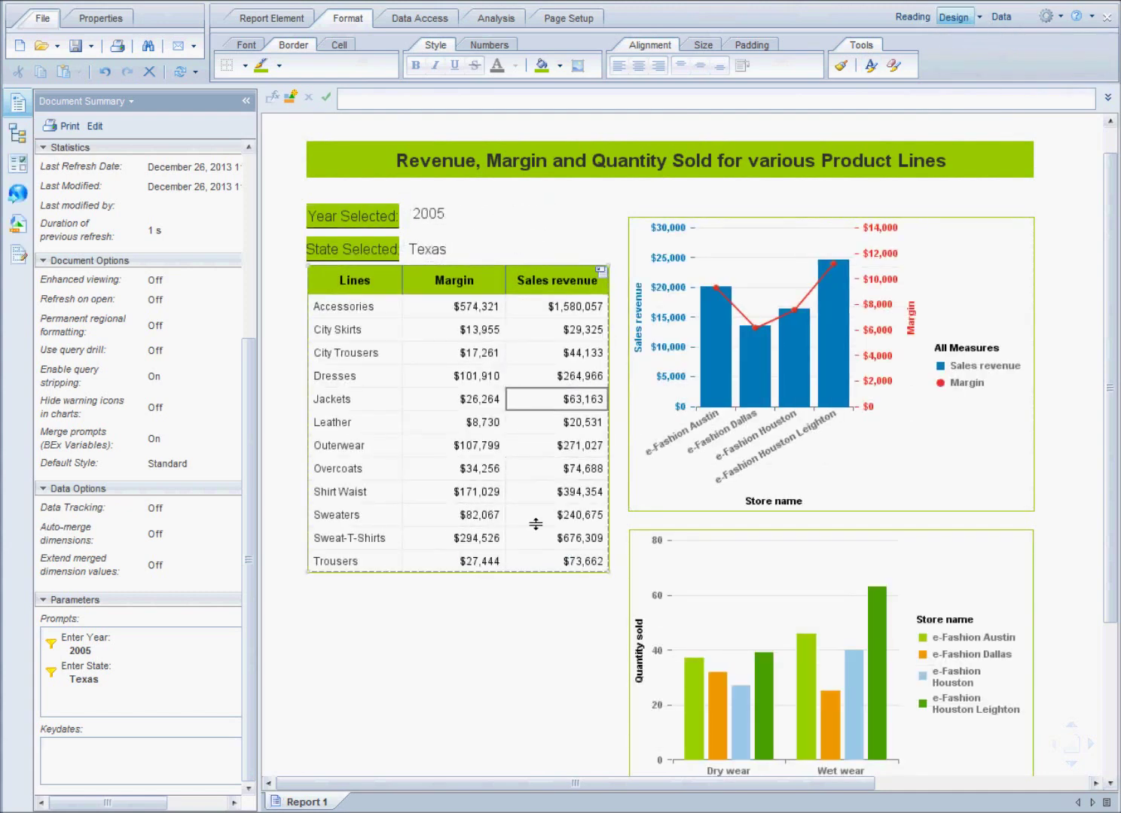
click(448, 250)
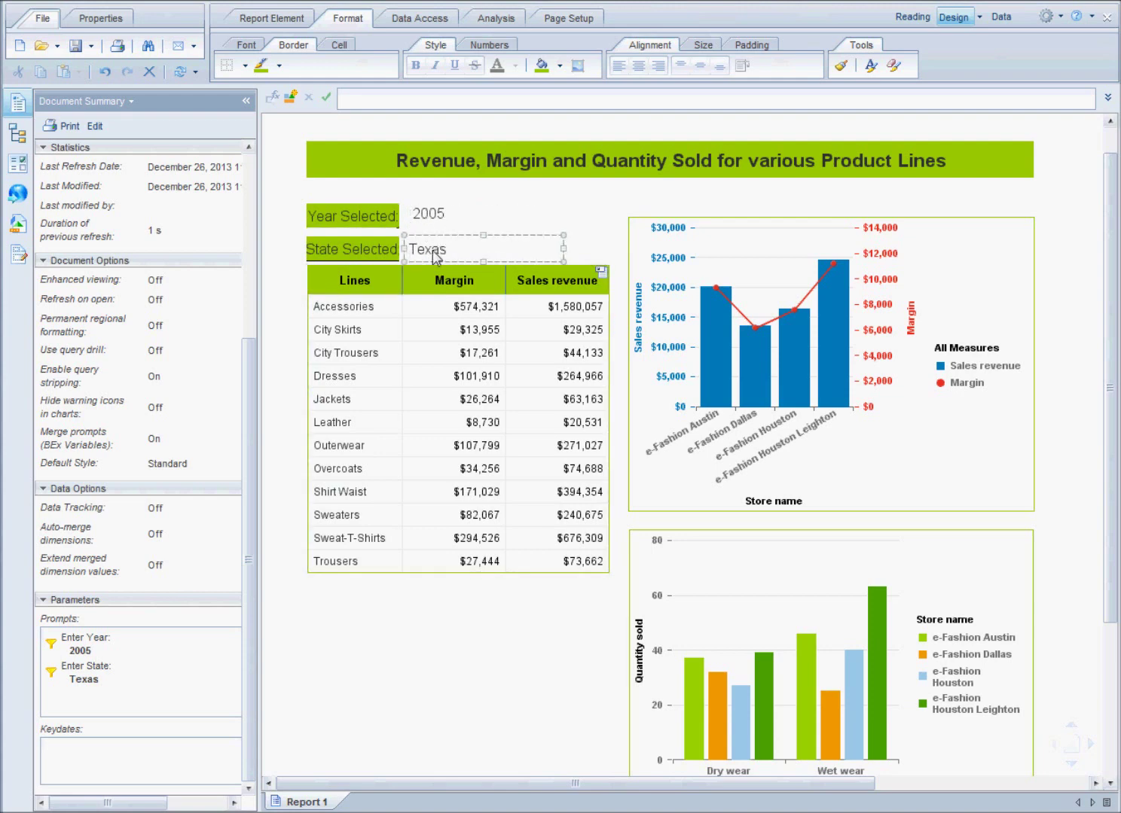
drag(410, 260, 369, 250)
click(689, 162)
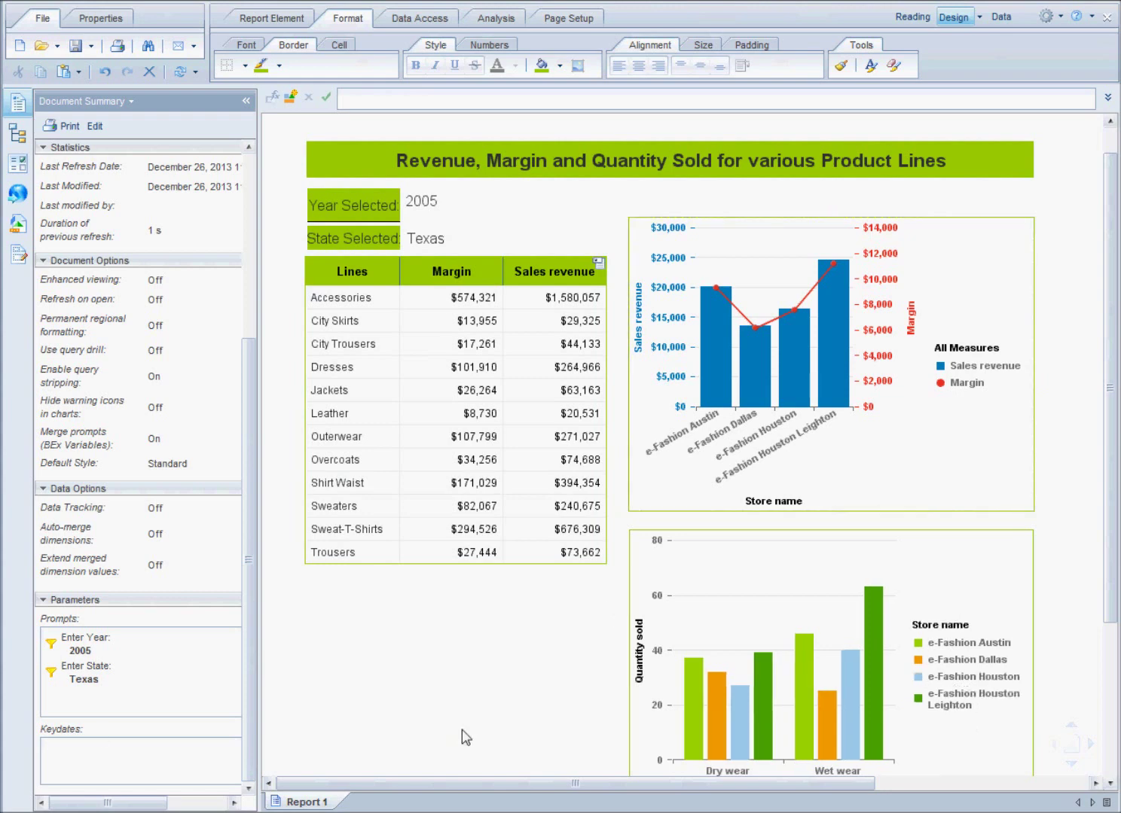
scroll(575, 623, down, 3)
scroll(525, 657, up, 3)
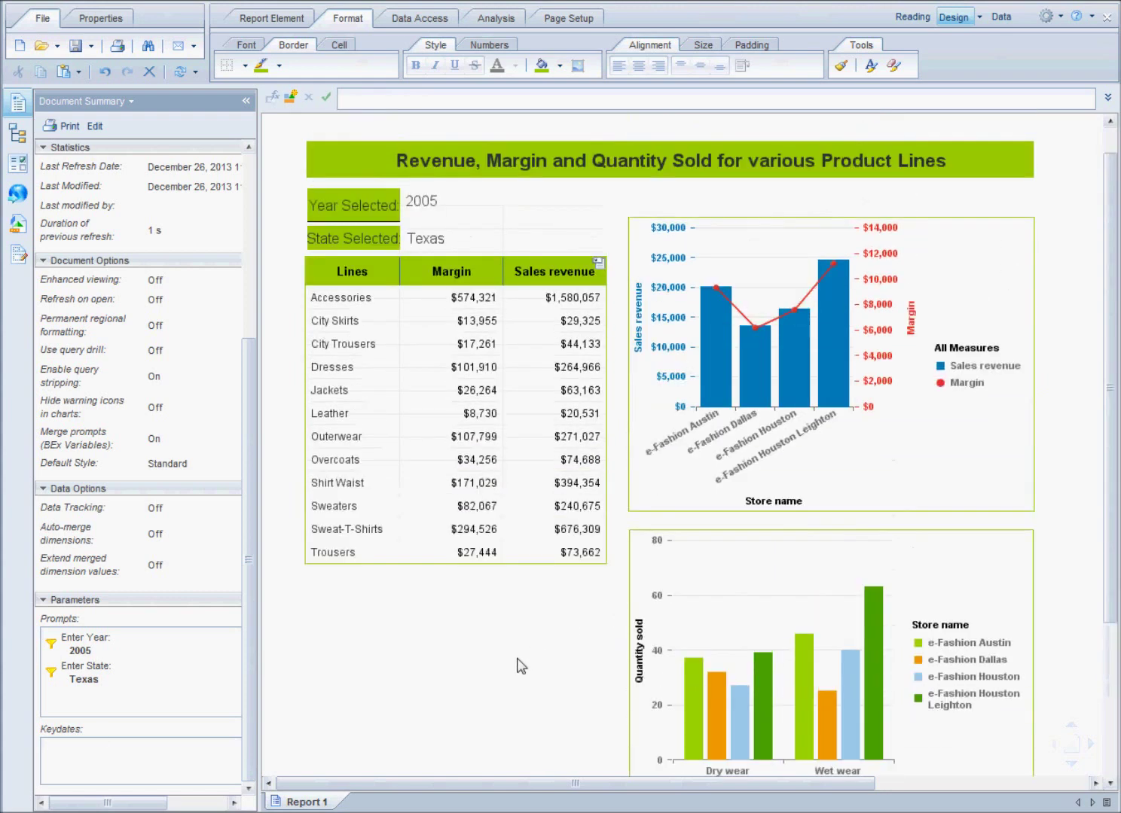